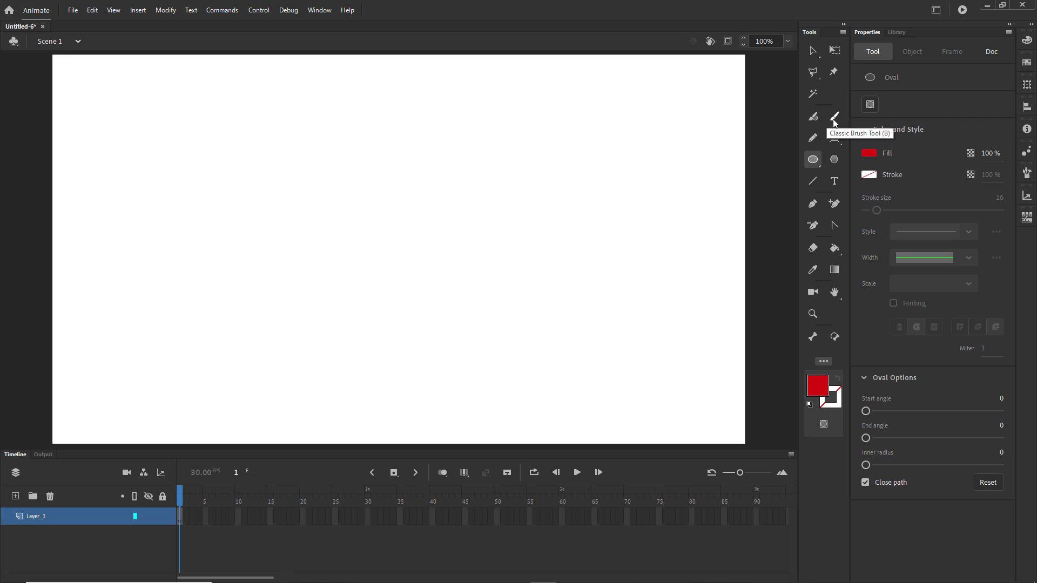
- Set the Classic Brush to Paint Normal mode and paint a curved red stroke in the upper-left area of the stage
left_click(834, 119)
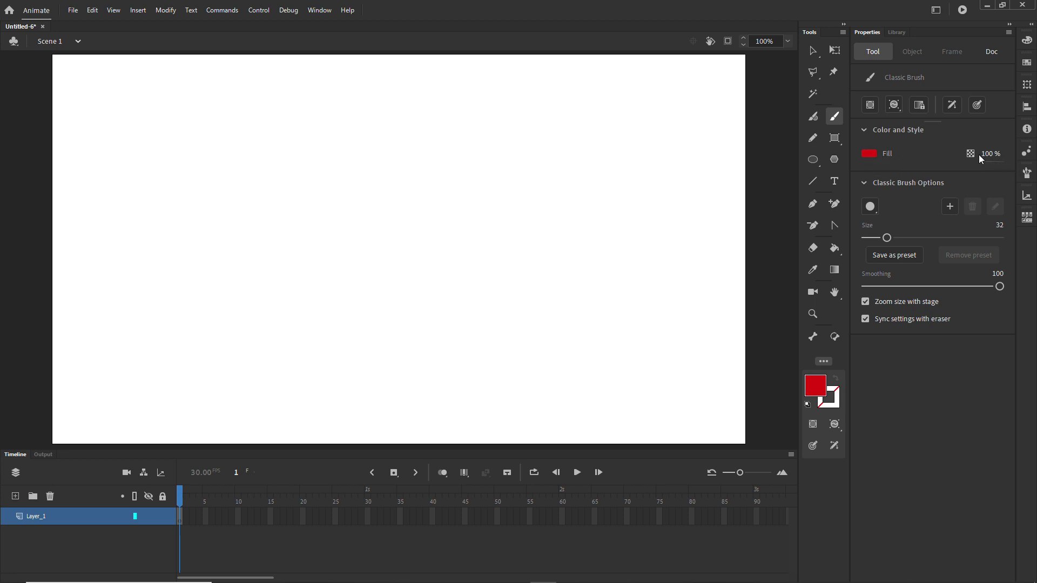
left_click_drag(129, 148, 272, 107)
key("ctrl+z")
left_click(895, 105)
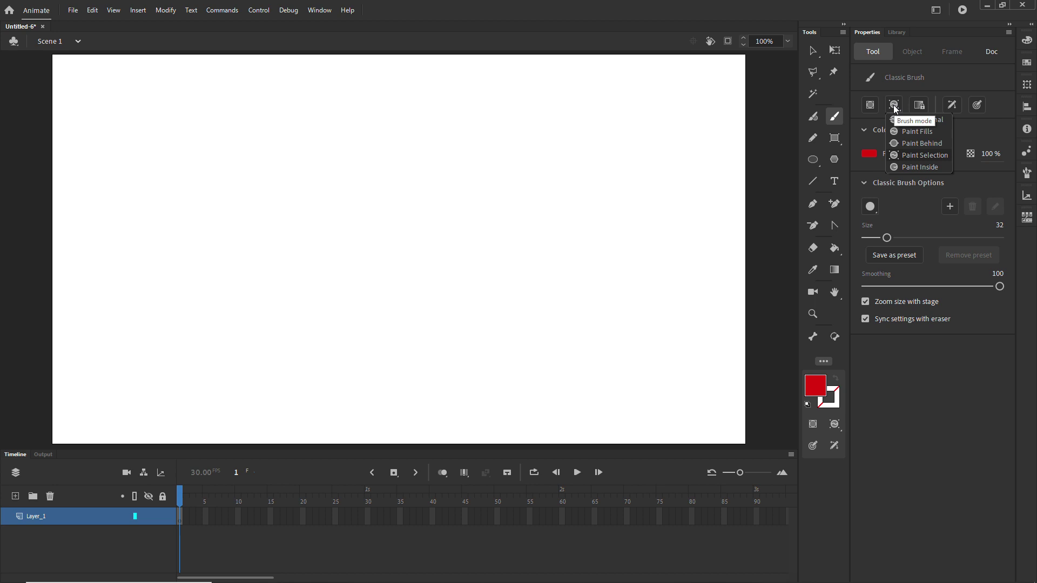
left_click(908, 122)
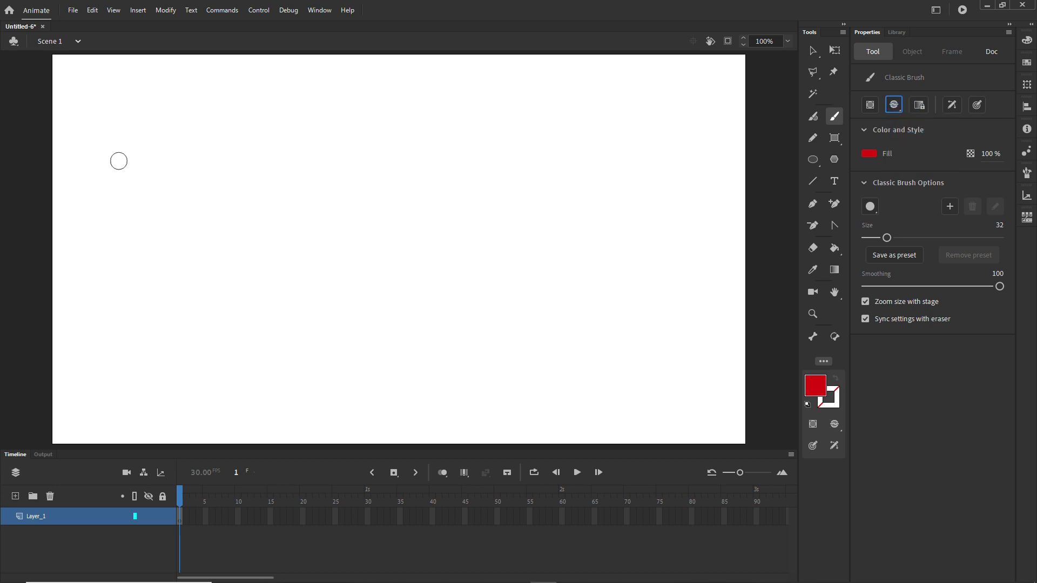
left_click_drag(131, 150, 274, 93)
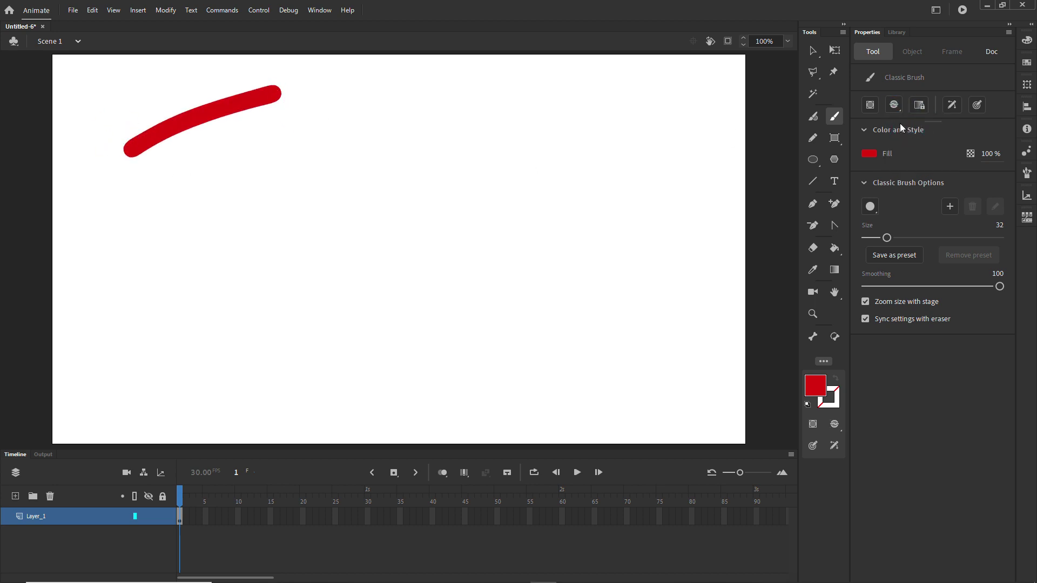
- Set the brush fill's alpha to 47% and paint a translucent stroke beside the solid red one
left_click_drag(991, 154, 931, 154)
left_click(264, 153)
left_click(985, 154)
type("47")
key("Return")
left_click_drag(258, 178, 421, 124)
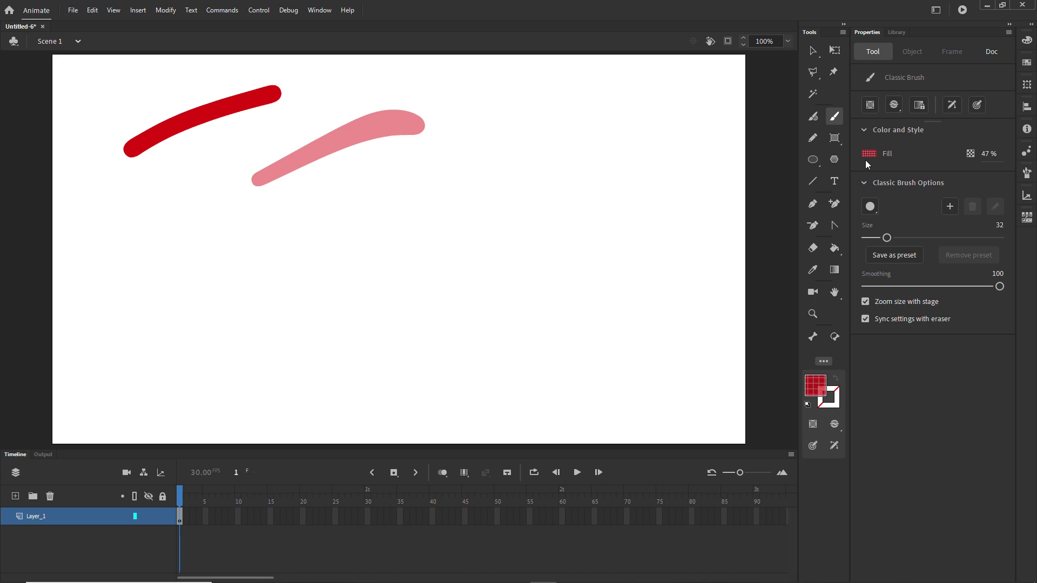
- Change the brush type to the square shape and paint a translucent diagonal stroke beside the round-brush strokes
left_click(870, 211)
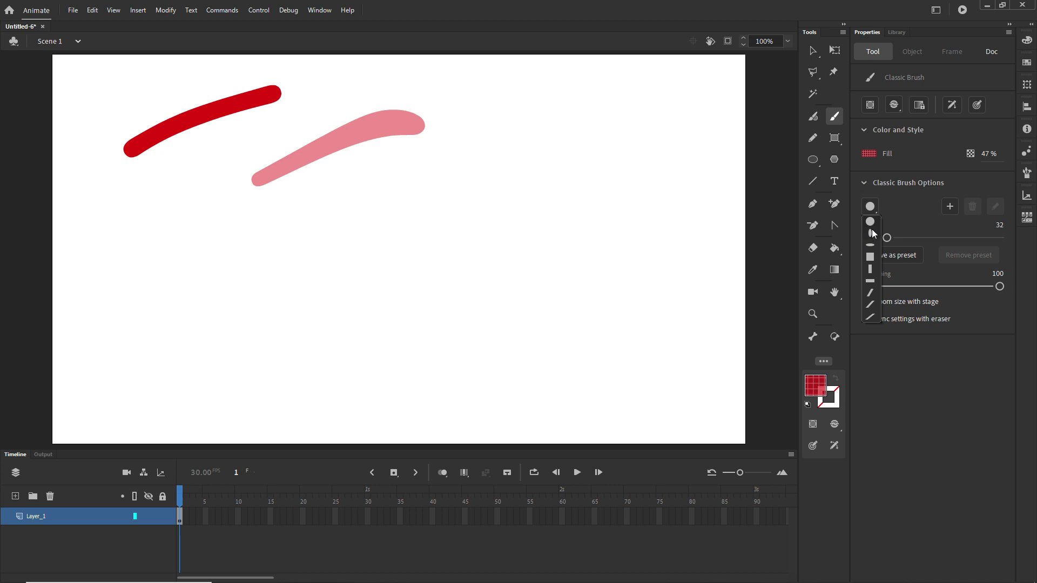
left_click(871, 257)
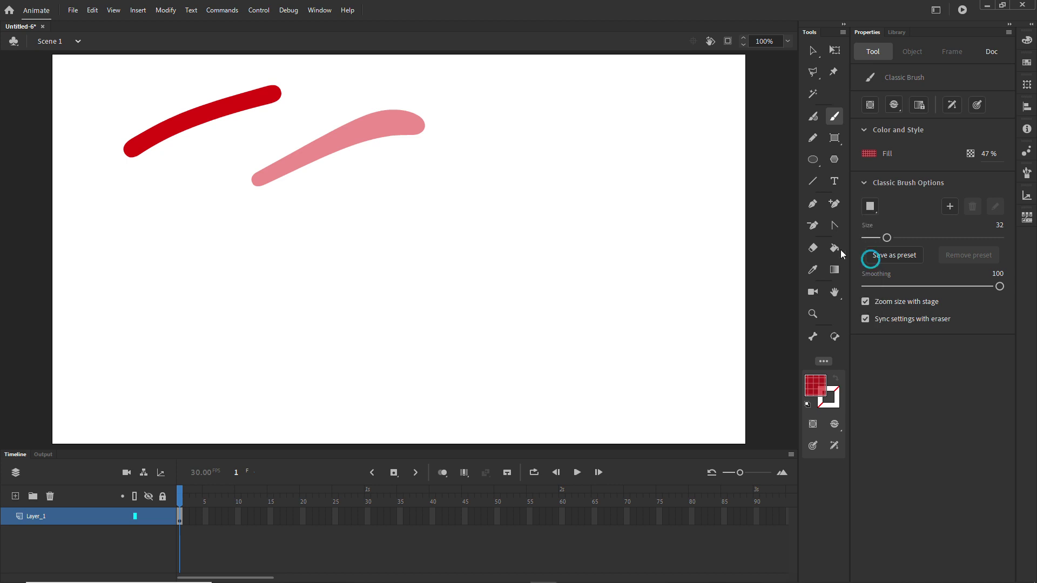
left_click_drag(447, 198, 555, 132)
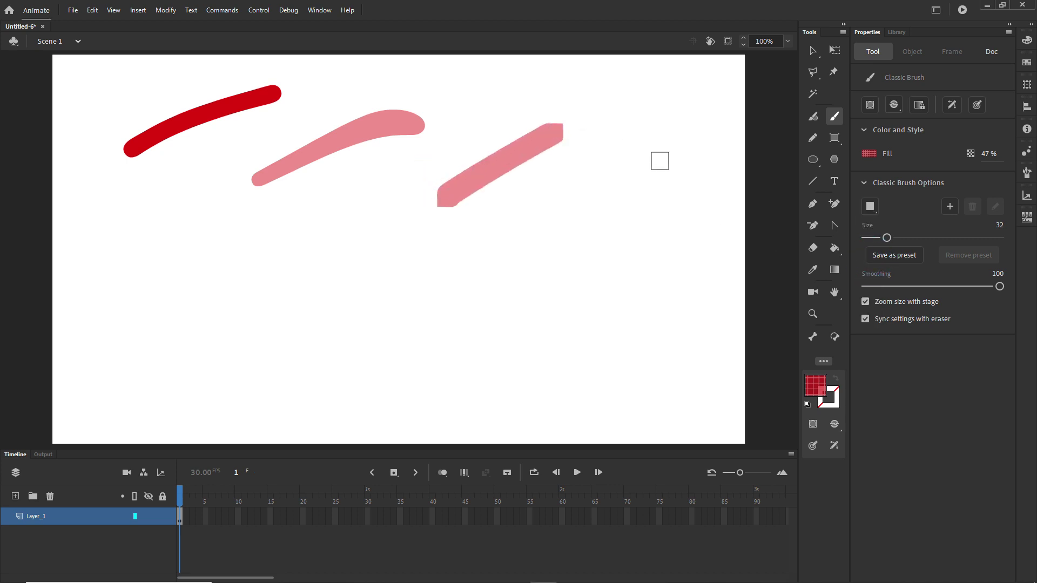
left_click(953, 210)
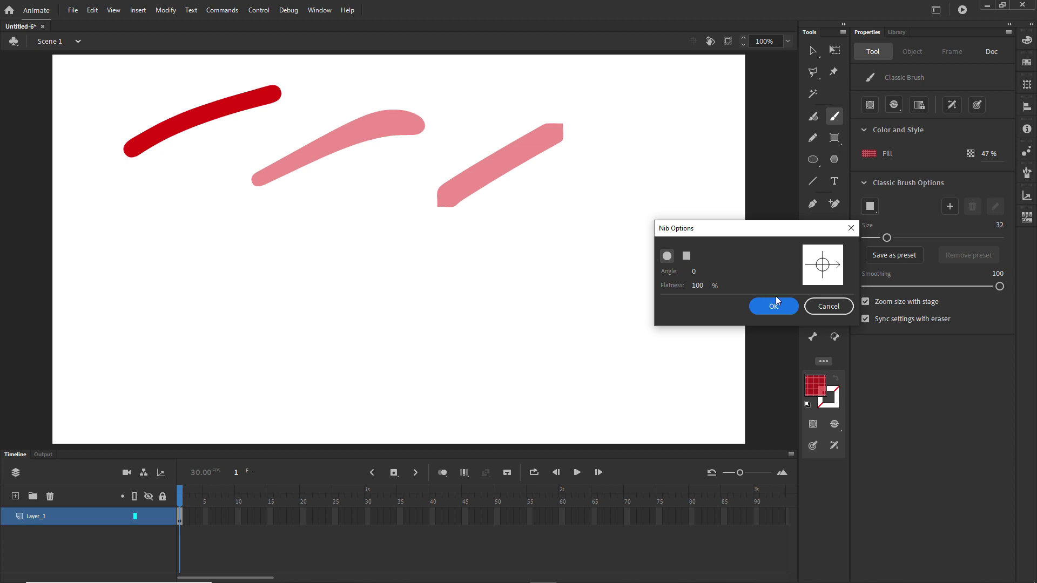
left_click(827, 306)
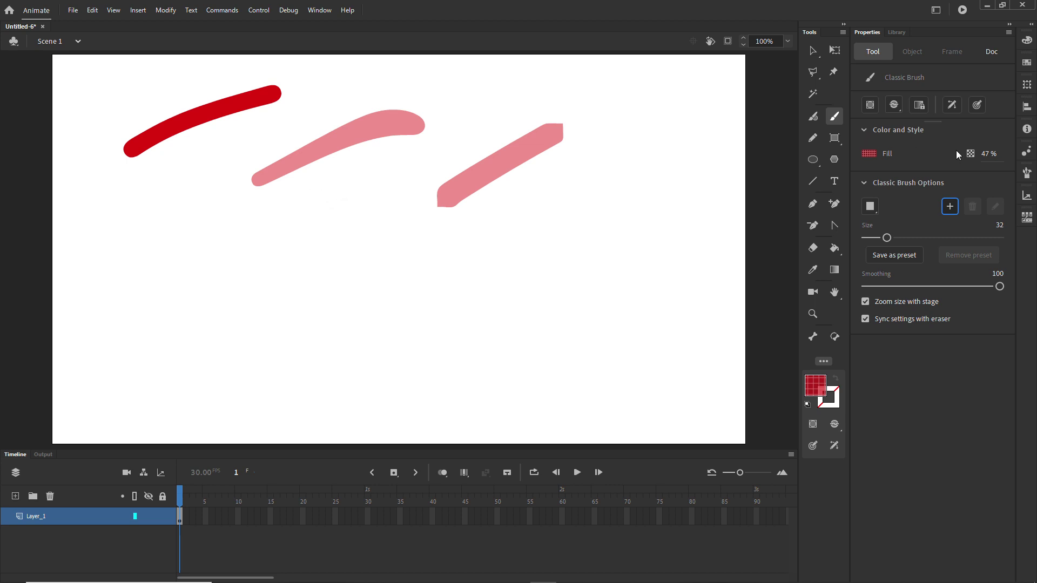
- Set the brush fill to dark gray at 100% alpha and the brush type to the round shape
left_click(872, 155)
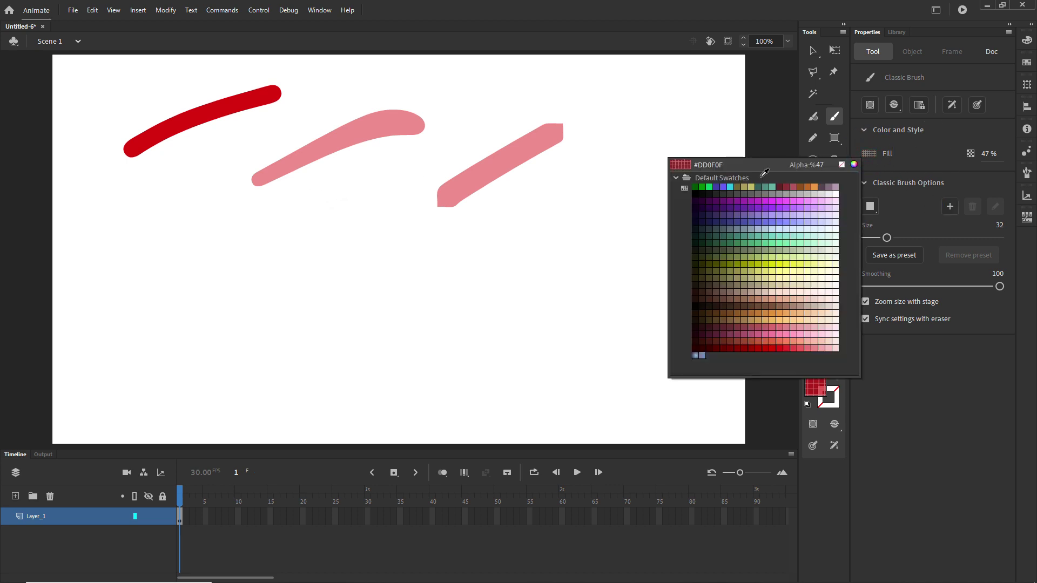
left_click(916, 151)
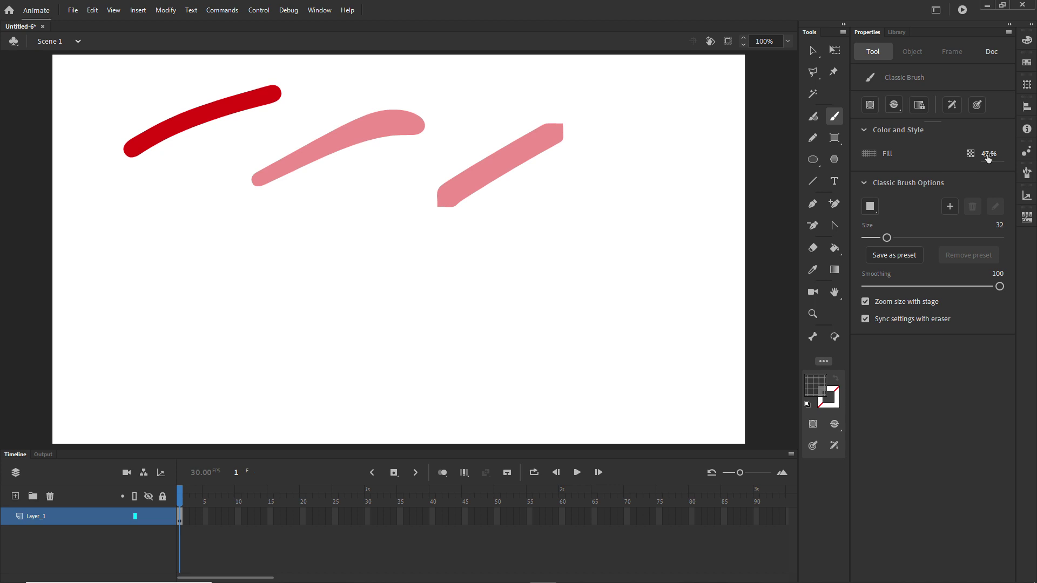
left_click(870, 206)
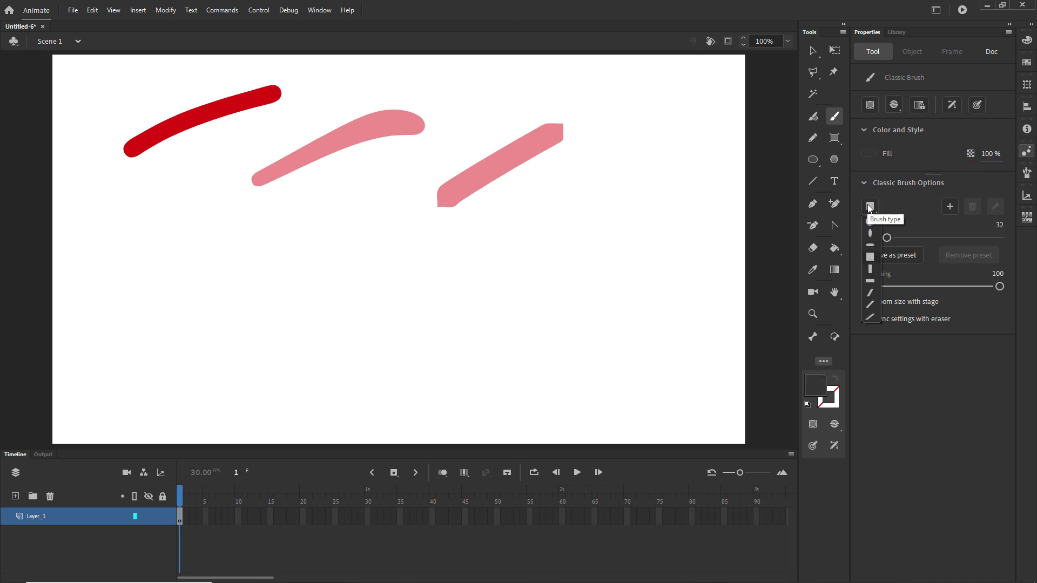
left_click(871, 222)
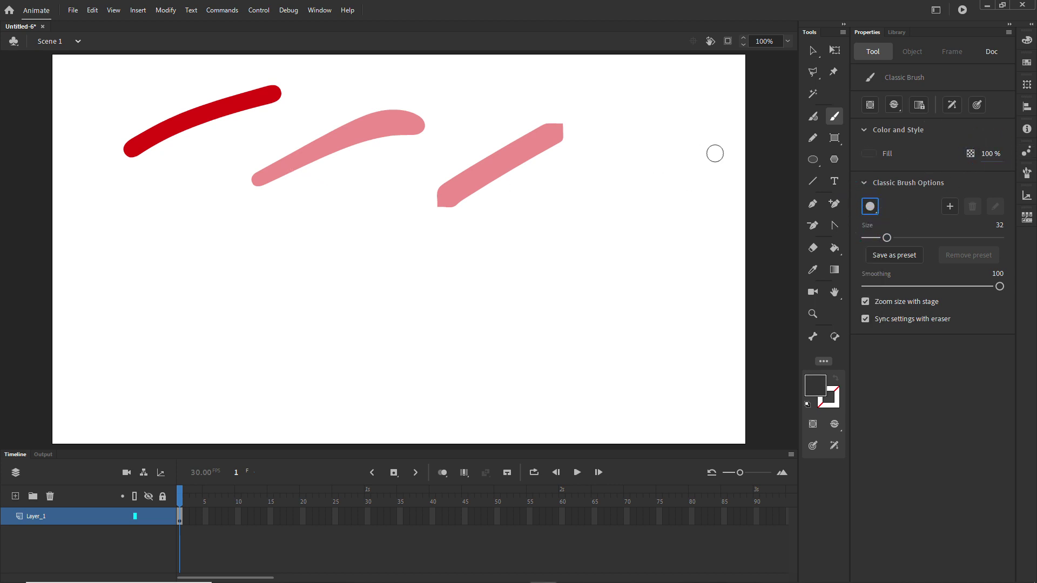
- Try painting a dark gray patch over the solid red stroke and undo it
left_click(871, 105)
mouse_move(167, 144)
left_mouse_down()
mouse_move(220, 120)
mouse_move(169, 146)
mouse_move(185, 167)
left_mouse_up()
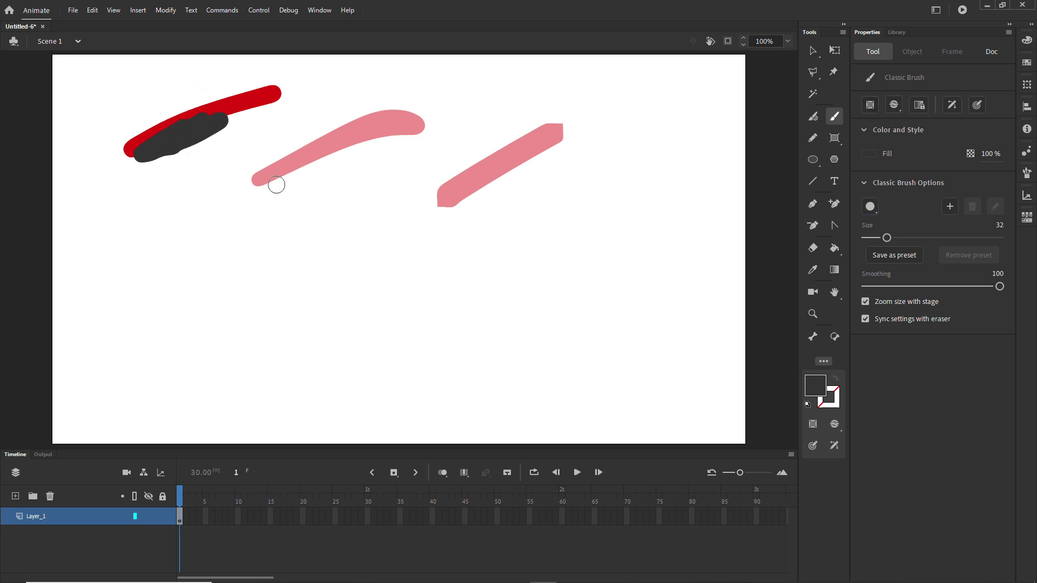
key("ctrl+z")
- Change the brush fill to green and paint two overlapping blobs near the center of the stage
left_click(869, 153)
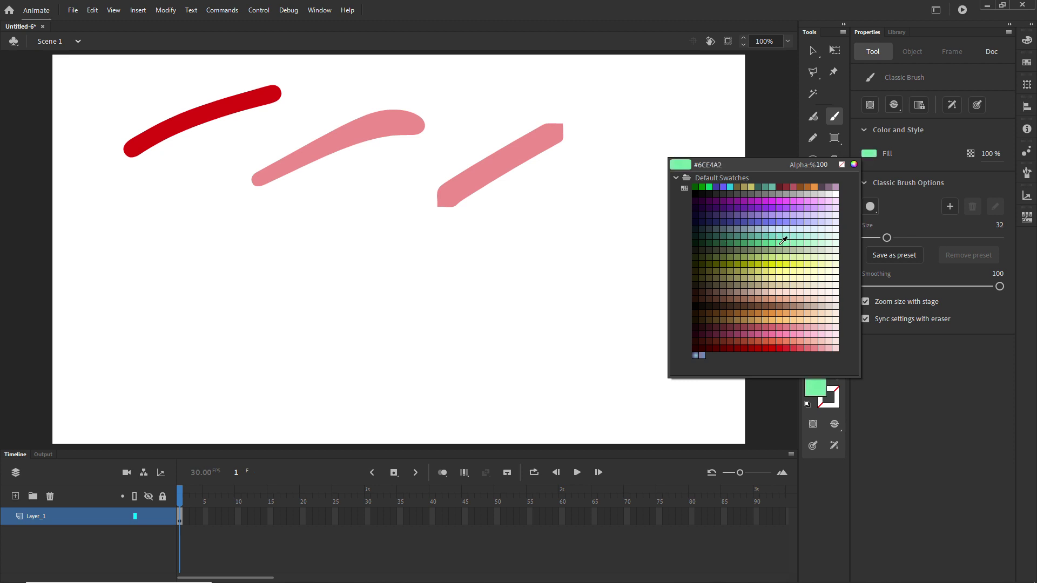
left_click(762, 242)
mouse_move(336, 265)
left_mouse_down()
mouse_move(389, 270)
mouse_move(340, 291)
mouse_move(370, 265)
mouse_move(348, 263)
mouse_move(374, 257)
mouse_move(377, 279)
left_mouse_up()
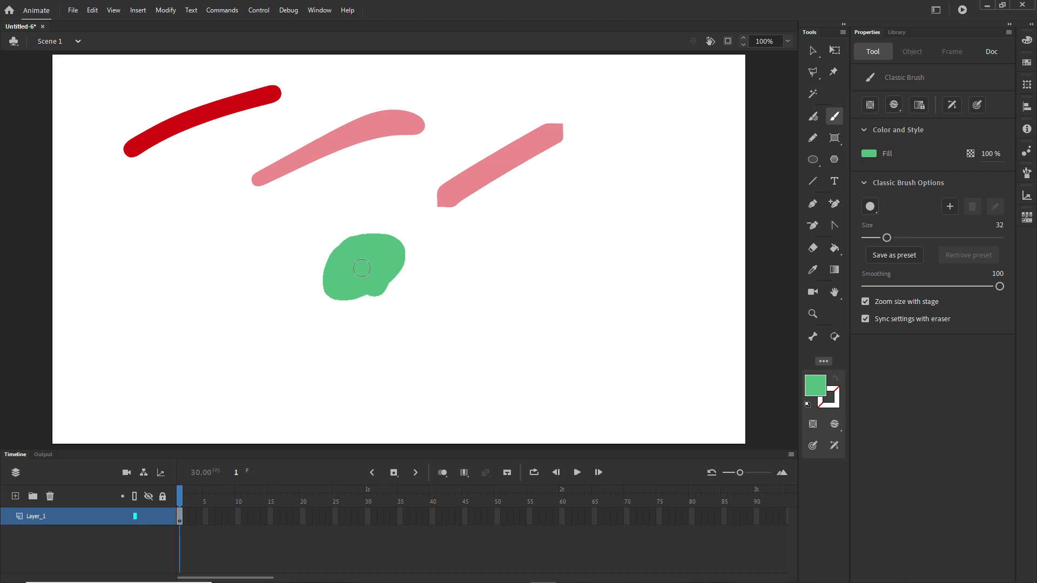
left_click_drag(413, 296, 387, 280)
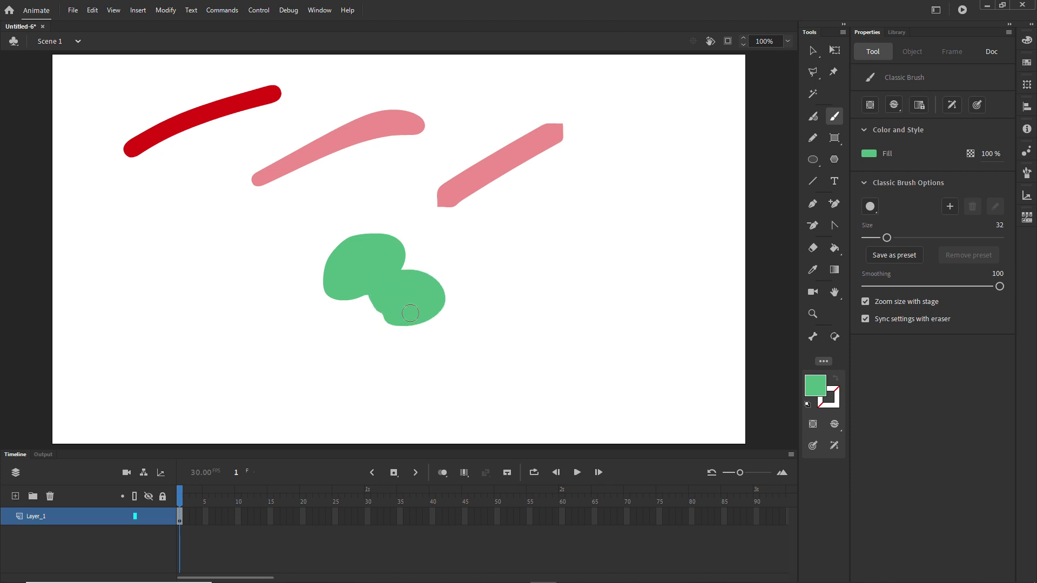
- Move the merged green shape as one piece to about X 481, Y 358
key("v")
left_click_drag(372, 279, 360, 309)
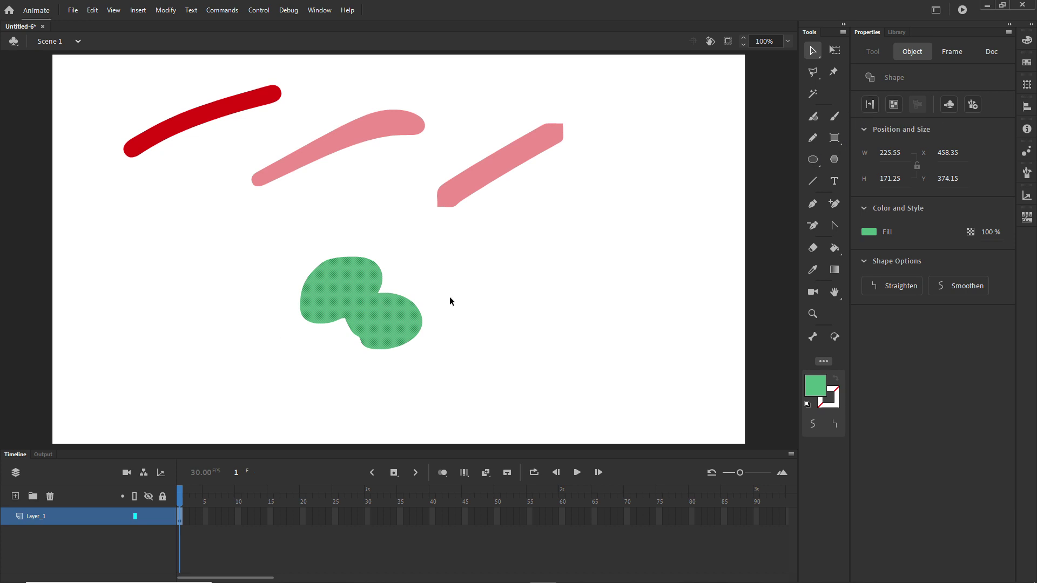
left_click_drag(367, 310, 380, 301)
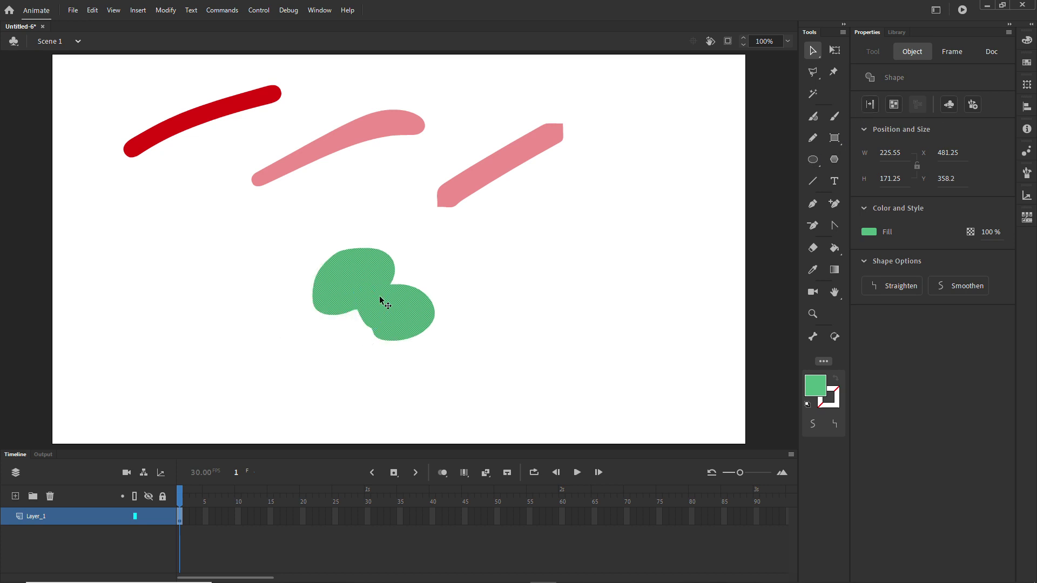
- Paint a green blob in object drawing mode right of the merged shape, and overlapping blobs below it with that mode off
left_click(834, 118)
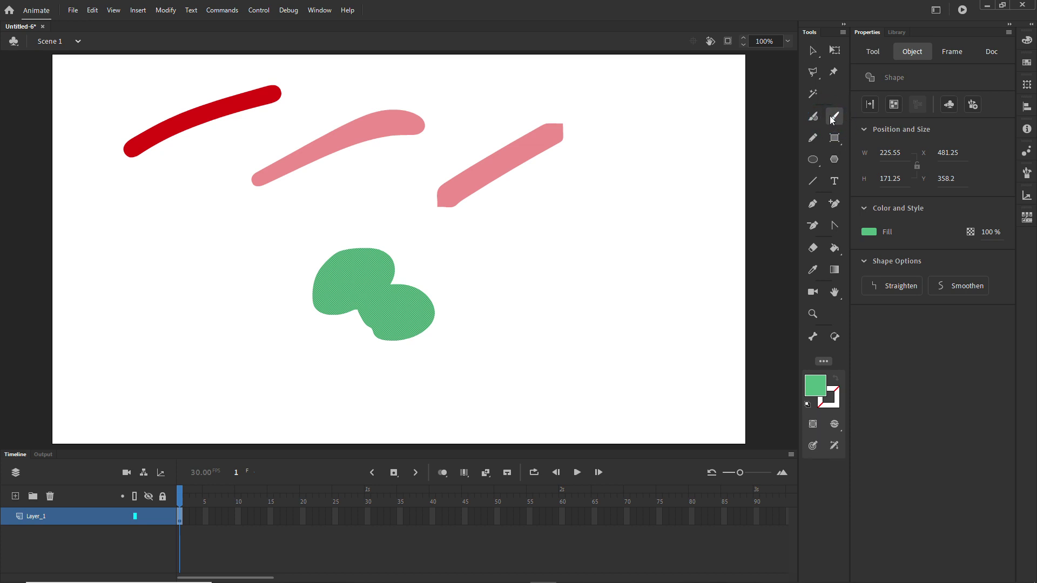
left_click(873, 52)
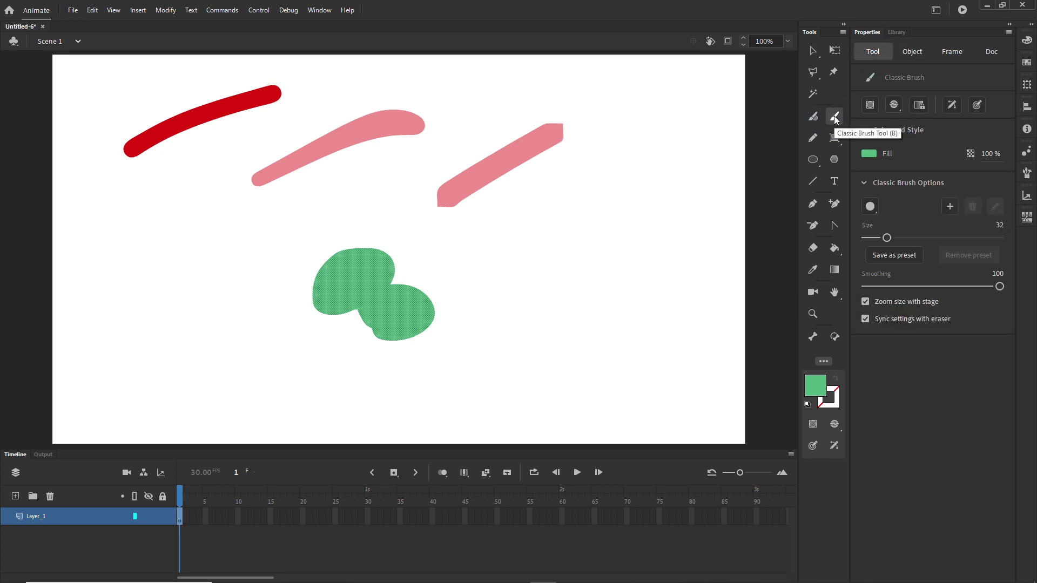
left_click(869, 106)
mouse_move(554, 292)
left_mouse_down()
mouse_move(564, 265)
mouse_move(589, 287)
mouse_move(549, 254)
mouse_move(562, 279)
mouse_move(541, 243)
mouse_move(589, 295)
mouse_move(572, 268)
mouse_move(615, 270)
left_mouse_up()
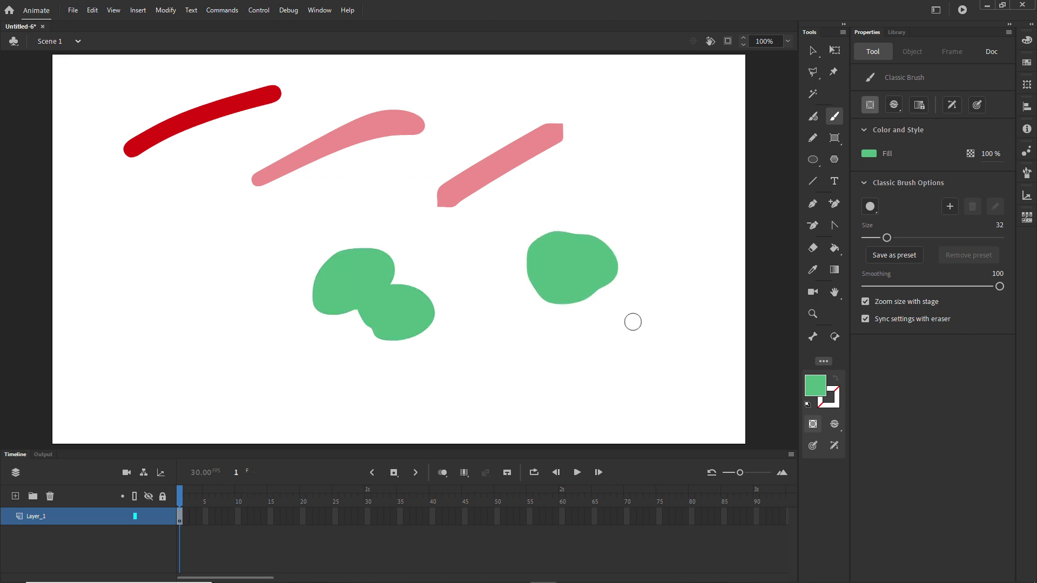
left_click(870, 106)
mouse_move(629, 343)
left_mouse_down()
mouse_move(659, 332)
mouse_move(659, 318)
mouse_move(632, 310)
mouse_move(661, 303)
mouse_move(605, 337)
mouse_move(619, 319)
mouse_move(602, 296)
mouse_move(618, 292)
mouse_move(607, 304)
mouse_move(601, 296)
mouse_move(626, 292)
mouse_move(594, 303)
mouse_move(618, 336)
left_mouse_up()
- Move the green drawing object and the overlapping shape below it separately, placing the lower shape at about X 977, Y 373
key("v")
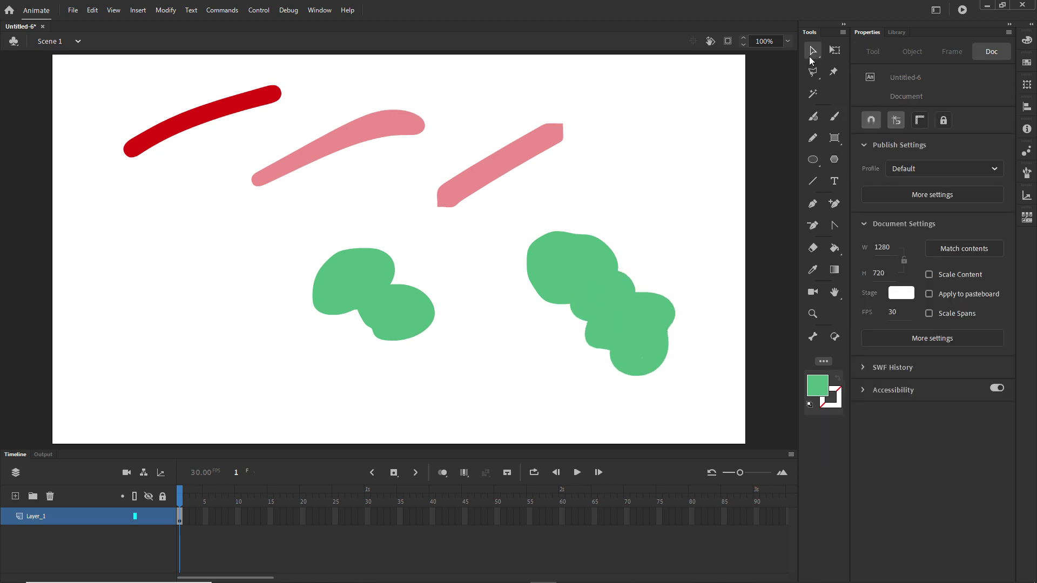
mouse_move(567, 270)
left_mouse_down()
mouse_move(559, 230)
mouse_move(572, 270)
left_mouse_up()
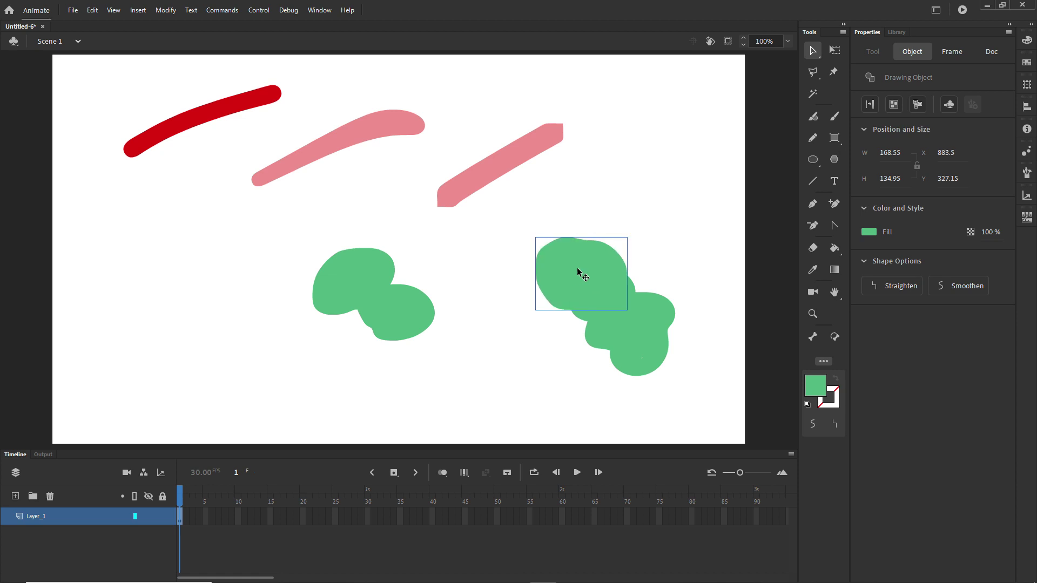
mouse_move(639, 336)
left_mouse_down()
mouse_move(676, 406)
mouse_move(683, 382)
mouse_move(659, 340)
mouse_move(653, 366)
mouse_move(648, 340)
left_mouse_up()
left_click_drag(582, 276, 582, 265)
mouse_move(648, 341)
left_mouse_down()
mouse_move(650, 322)
mouse_move(654, 349)
mouse_move(649, 324)
left_mouse_up()
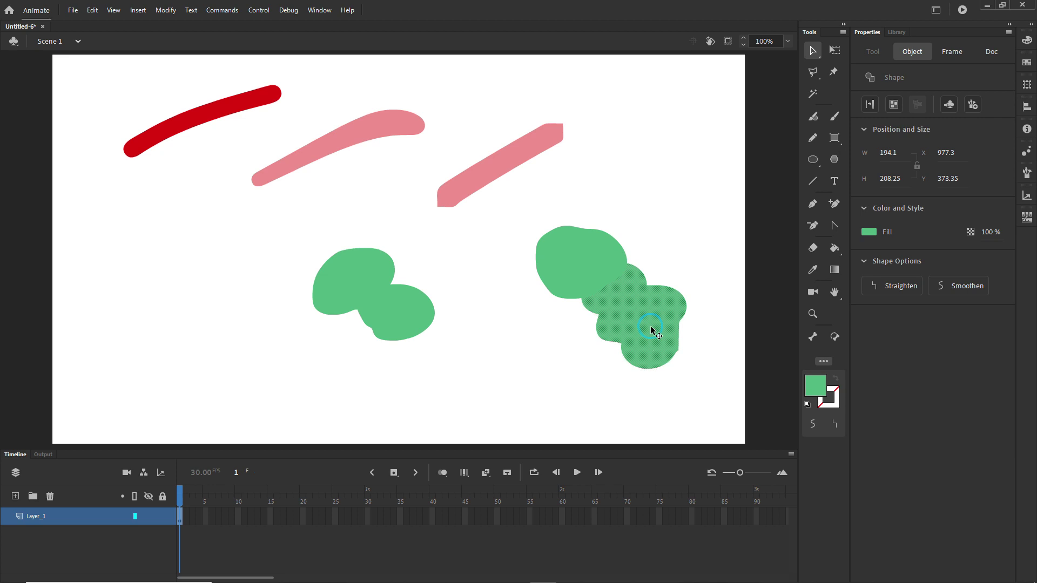
- Examine the brush mode options of the Classic Brush
left_click(834, 116)
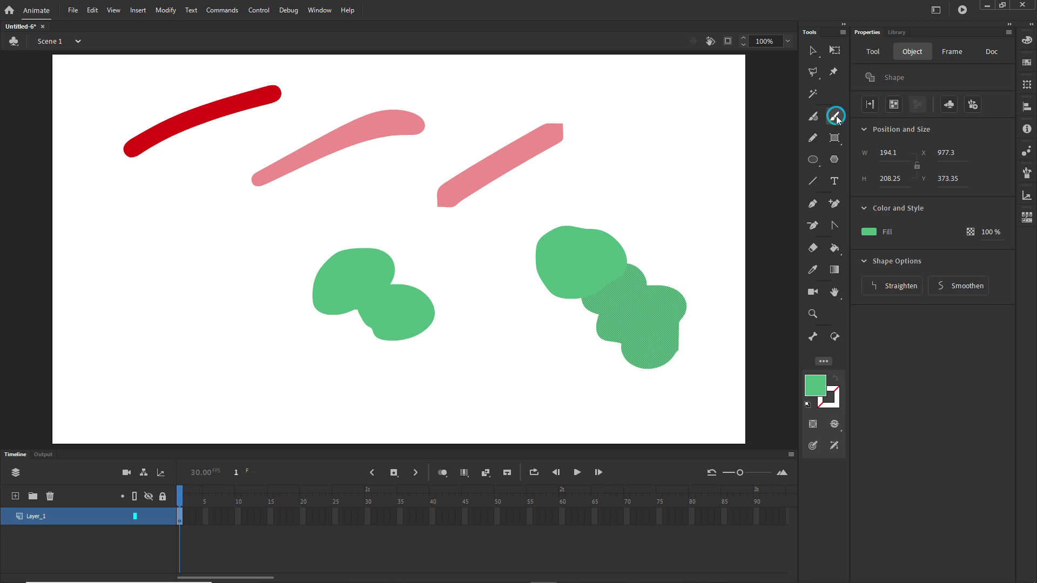
left_click(870, 54)
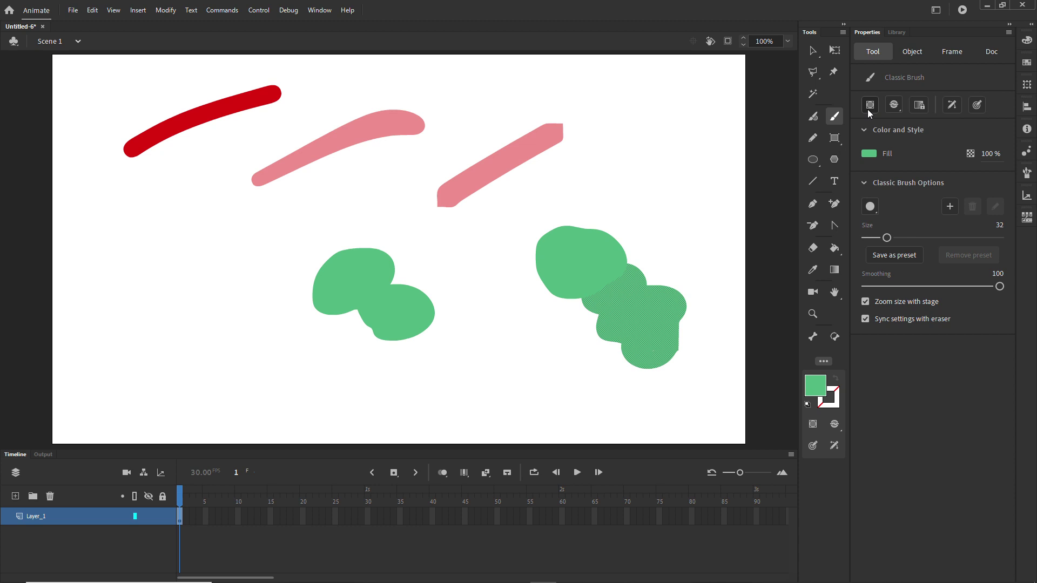
left_click(895, 107)
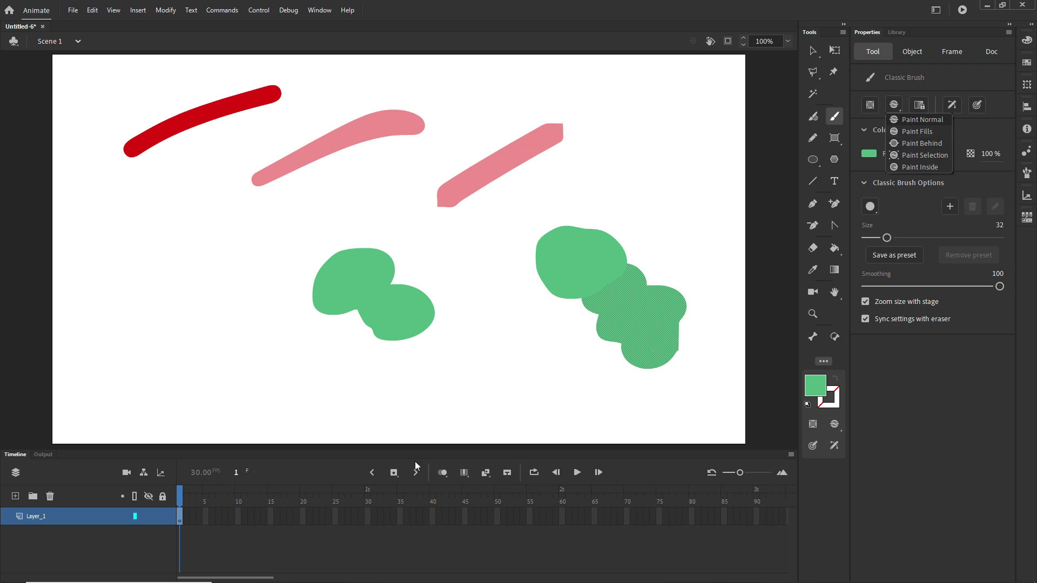
- Switch to the Word document "Phím tắt Animate 2020", read the Brush Tool section on the paint modes, and return to Animate
left_click(331, 572)
scroll(254, 374, "down", 10)
scroll(254, 374, "down", 10)
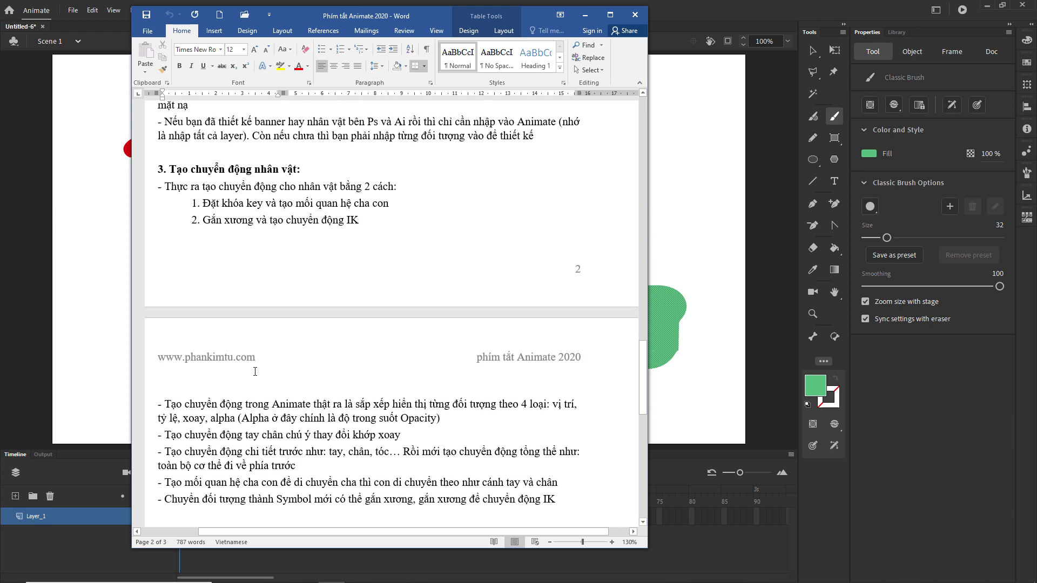
scroll(214, 353, "down", 1)
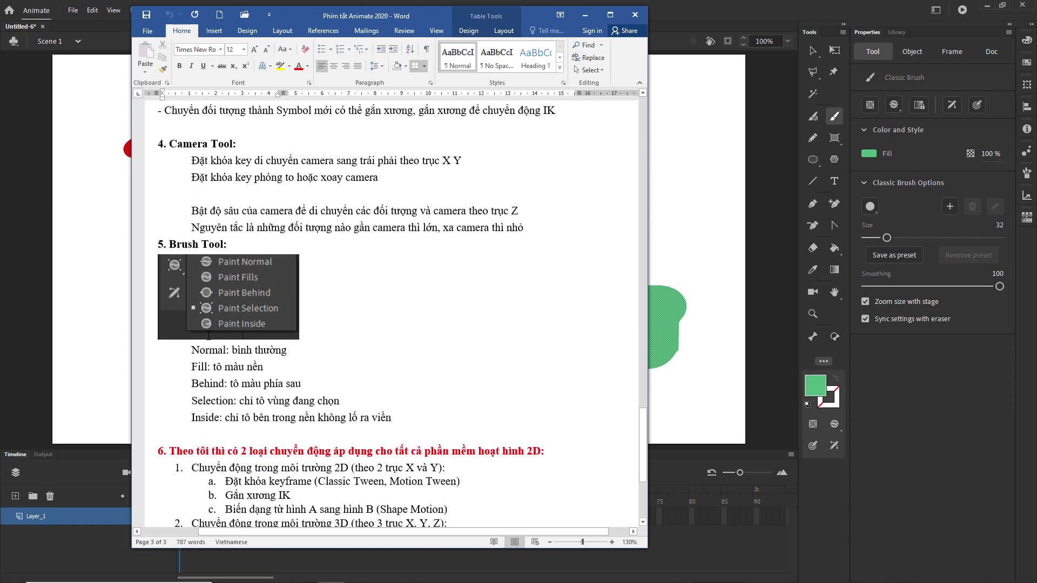
left_click(220, 352)
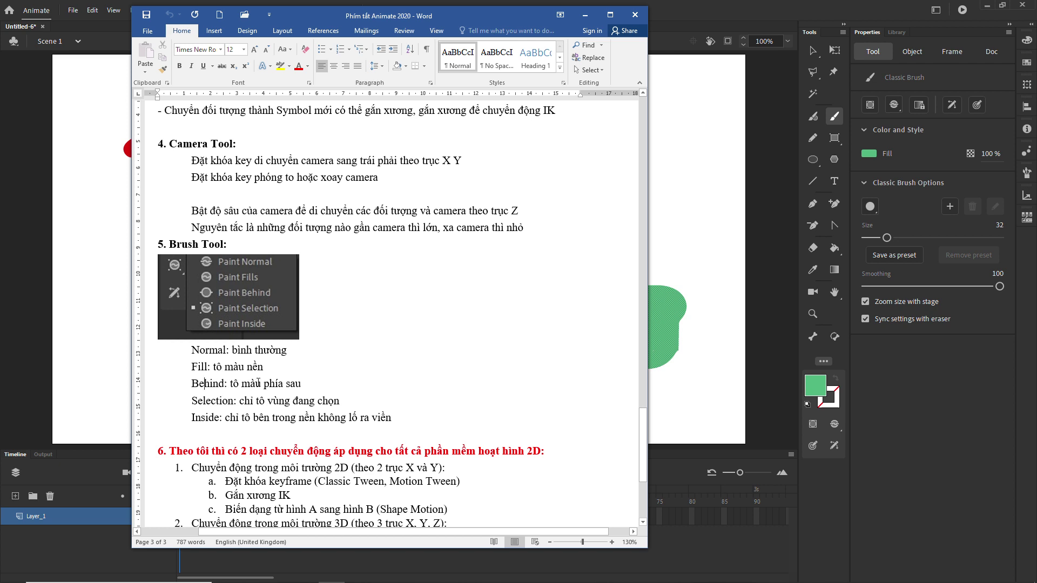
left_click(206, 387)
key("Right")
key("Right")
key("Right")
key("Right")
key("Right")
key("Right")
key("Right")
key("Right")
key("Right")
left_click(585, 15)
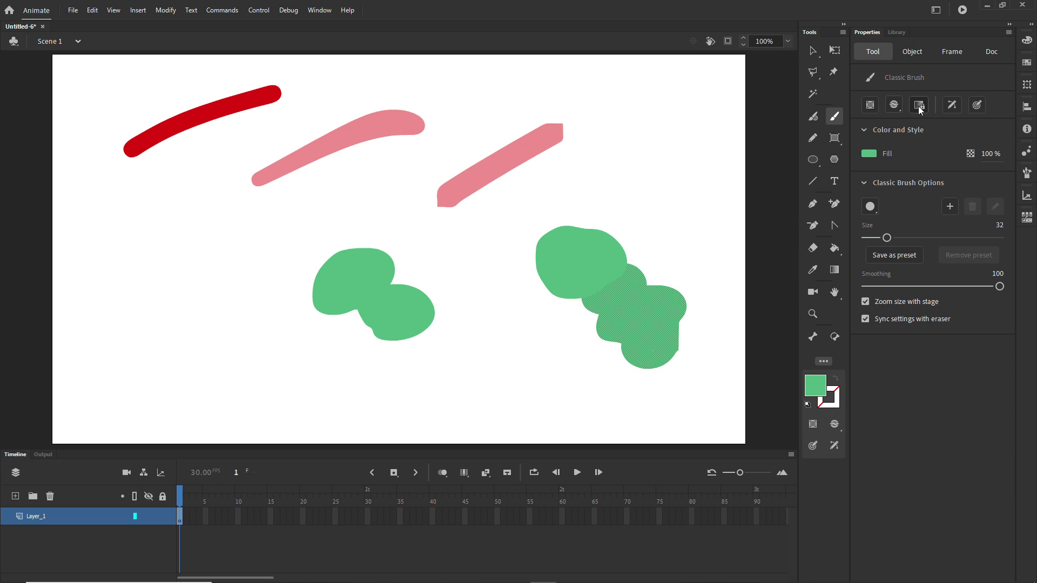
- Paint a freehand green patch with the Fluid Brush above the green blobs on the right side of the stage
left_click(816, 120)
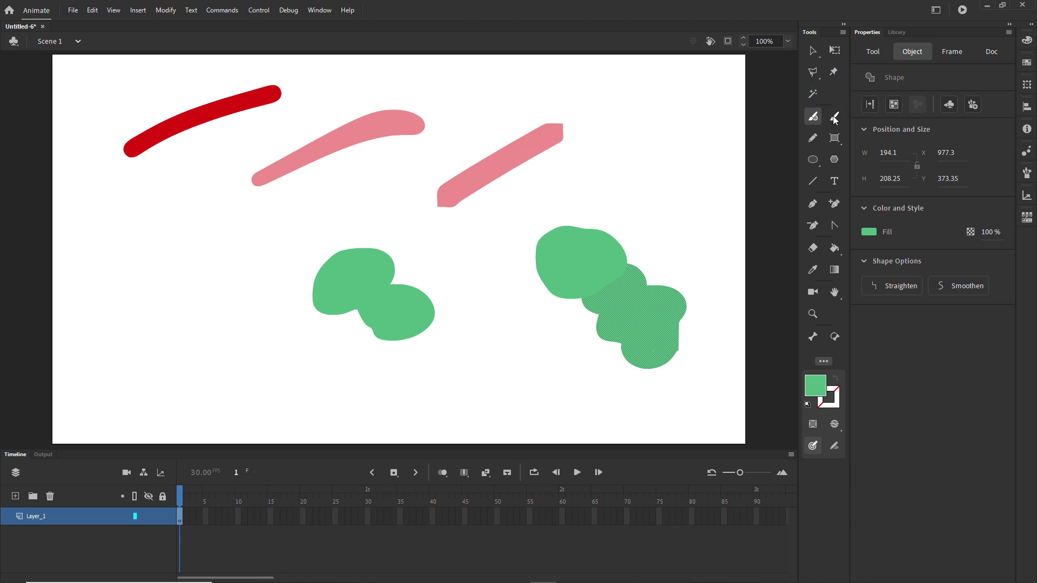
mouse_move(599, 181)
left_mouse_down()
mouse_move(602, 159)
mouse_move(632, 184)
mouse_move(621, 154)
mouse_move(640, 200)
mouse_move(646, 176)
mouse_move(687, 194)
left_mouse_up()
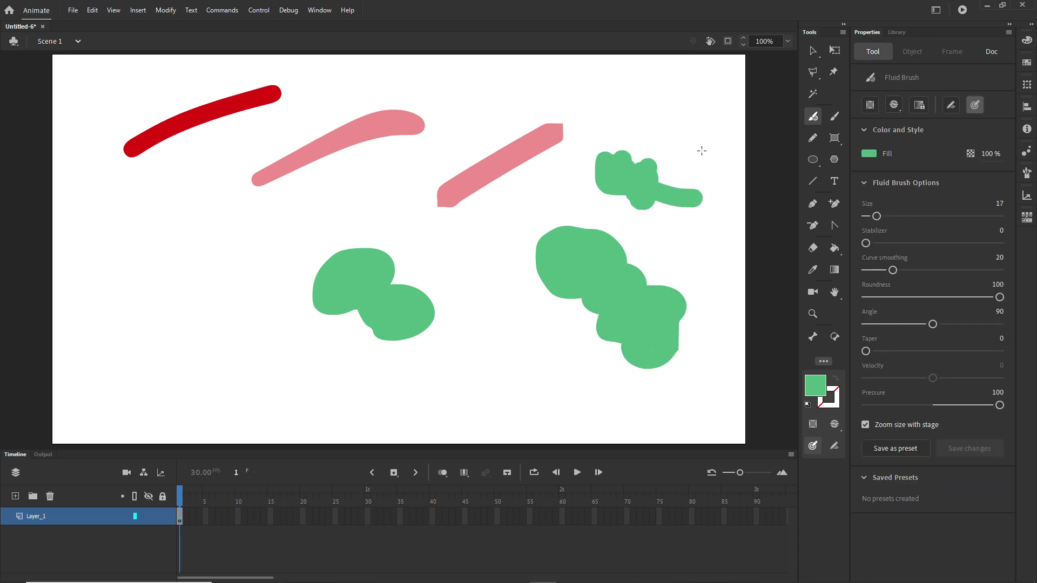
- Extend the upper green patch downwards with Fluid Brush strokes and undo the last stroke
mouse_move(651, 181)
left_mouse_down()
mouse_move(653, 223)
mouse_move(668, 235)
mouse_move(642, 221)
mouse_move(665, 223)
mouse_move(619, 214)
left_mouse_up()
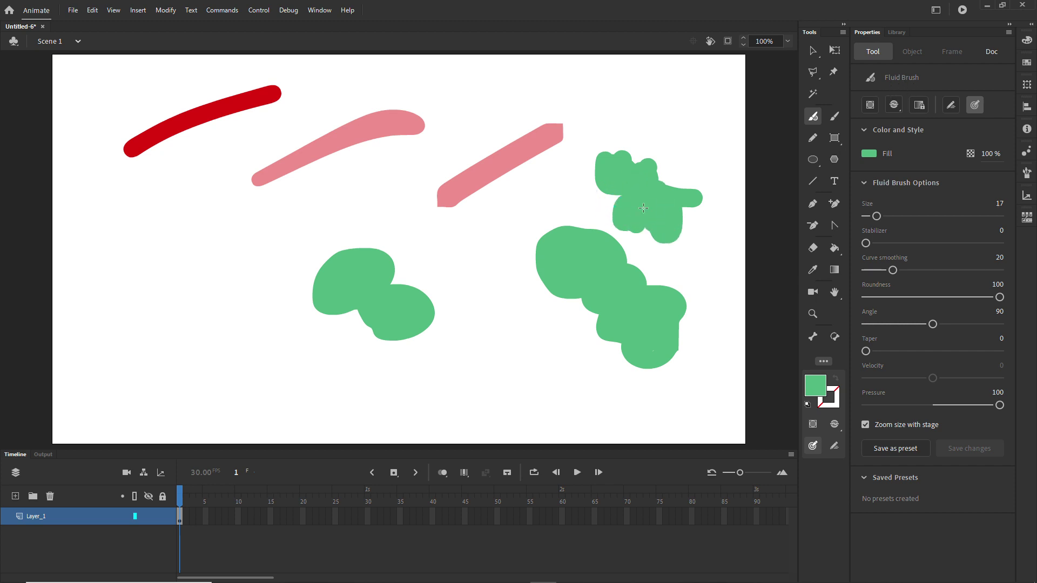
key("ctrl+z")
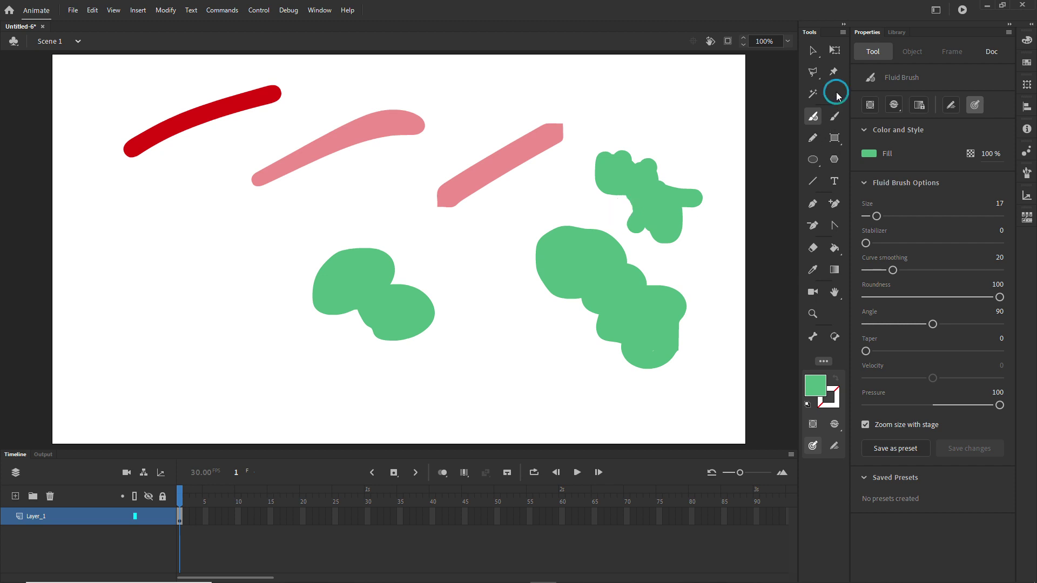
- Try short blue Pencil strokes in the upper-right part of the stage and clear all artwork from the stage
left_click(813, 139)
left_click_drag(683, 107, 537, 99)
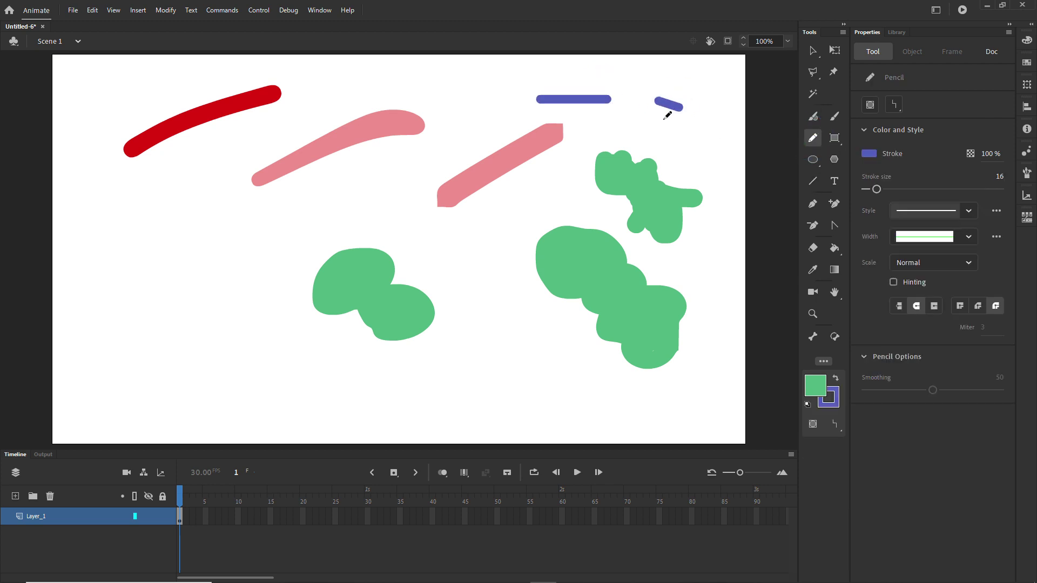
key("ctrl+z")
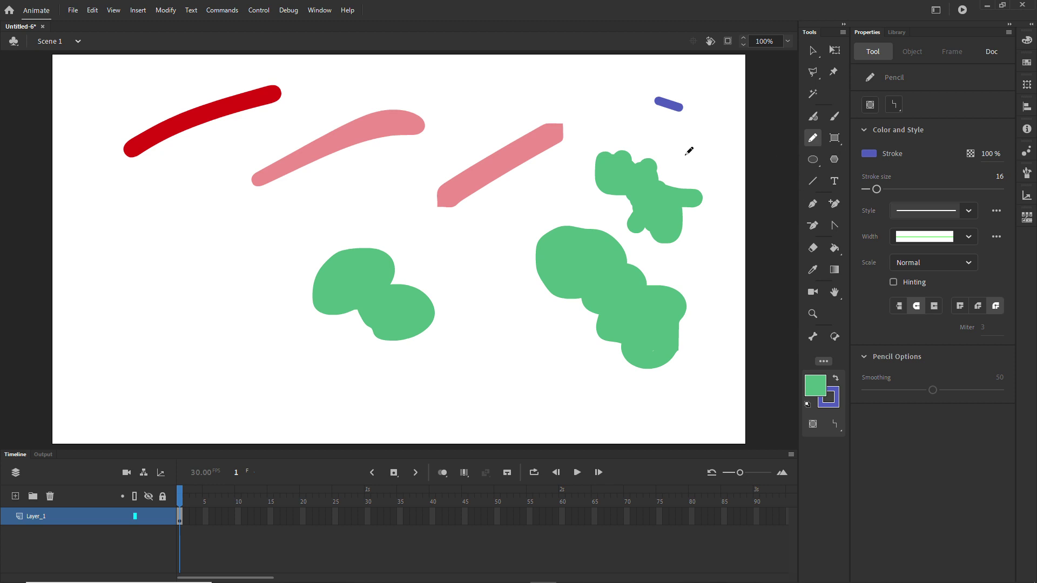
key("ctrl+a")
key("Delete")
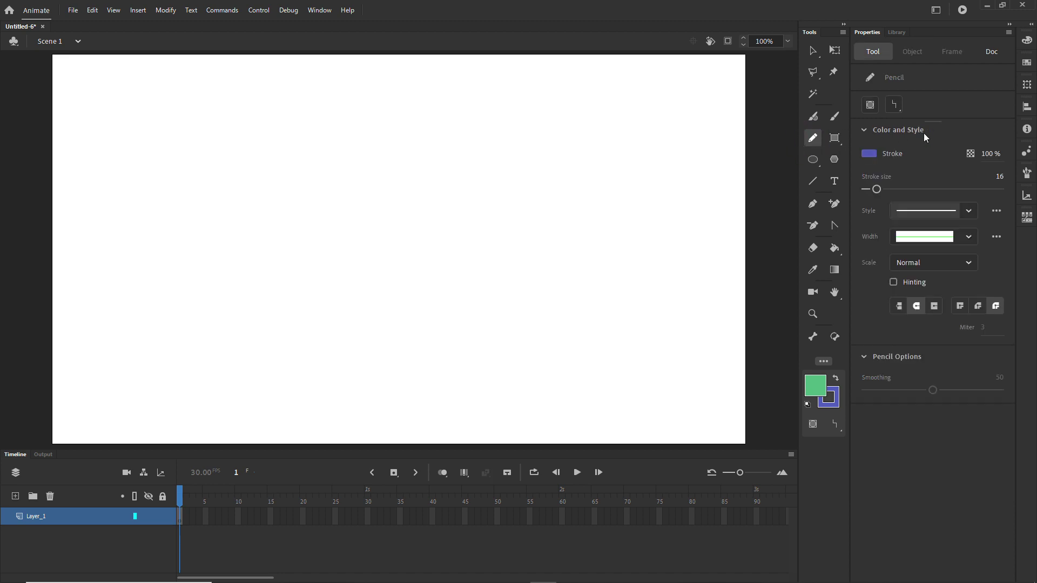
- Set the Pencil stroke size to 3 and draw a large closed, dome-shaped head outline on the left half of the stage
left_click(998, 177)
type("1")
key("Return")
mouse_move(131, 137)
left_mouse_down()
mouse_move(177, 106)
mouse_move(251, 118)
mouse_move(301, 243)
mouse_move(137, 252)
mouse_move(129, 127)
mouse_move(152, 129)
left_mouse_up()
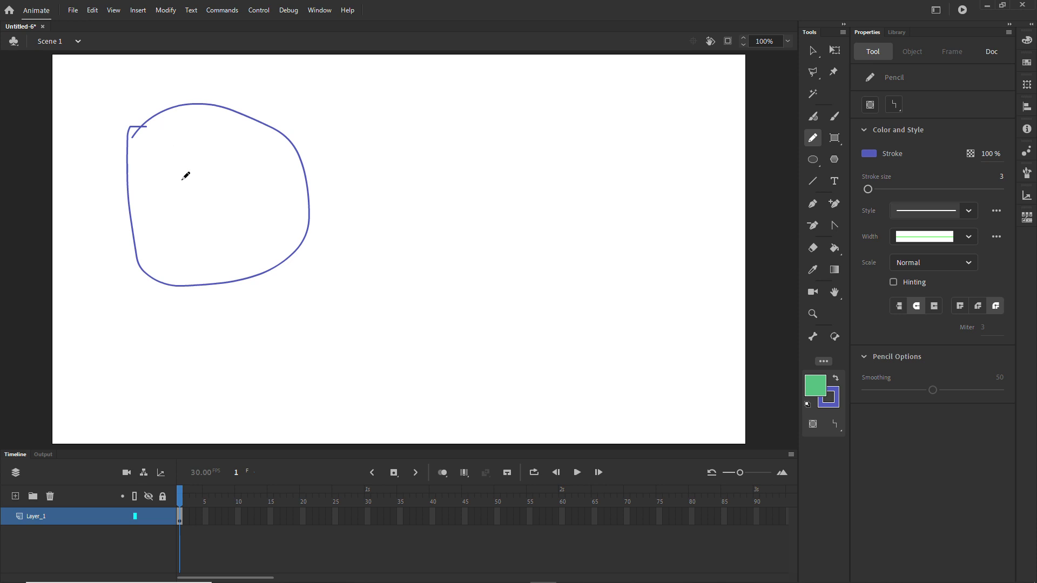
key("ctrl+z")
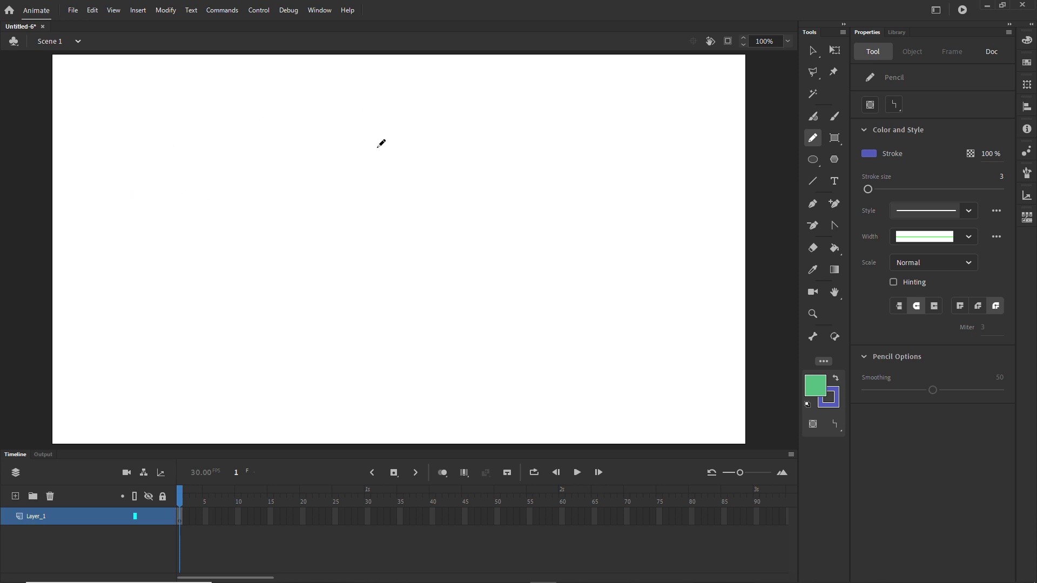
mouse_move(137, 263)
left_mouse_down()
mouse_move(149, 218)
mouse_move(233, 129)
mouse_move(336, 119)
mouse_move(385, 154)
mouse_move(412, 232)
mouse_move(363, 273)
mouse_move(257, 299)
mouse_move(145, 286)
mouse_move(136, 264)
left_mouse_up()
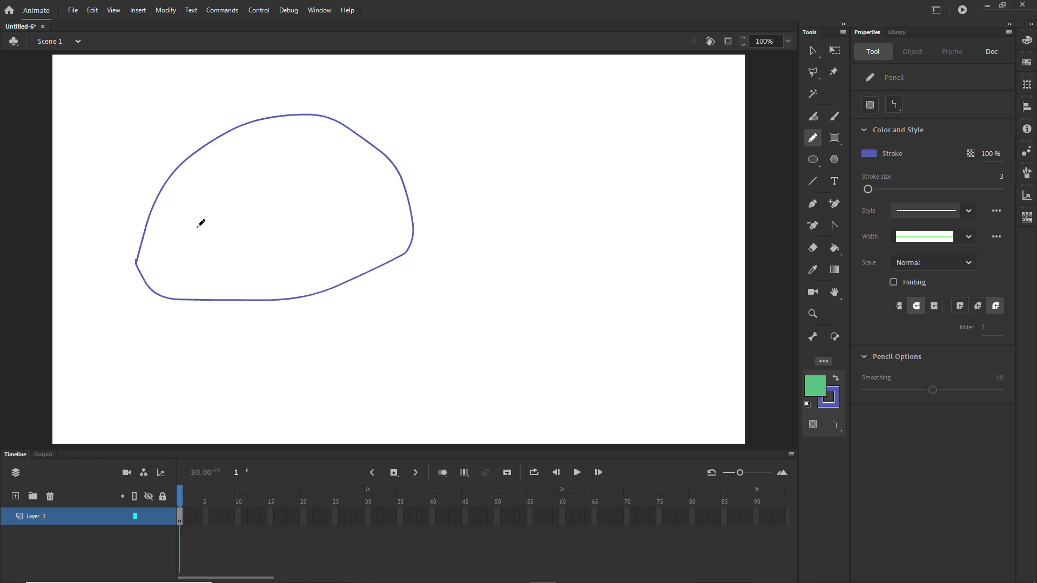
- Draw two small round eyes inside the head outline with the Pencil
left_click(206, 187)
mouse_move(206, 187)
left_mouse_down()
mouse_move(218, 190)
mouse_move(206, 186)
left_mouse_up()
mouse_move(359, 174)
left_mouse_down()
mouse_move(352, 180)
mouse_move(364, 183)
mouse_move(365, 169)
mouse_move(360, 183)
left_mouse_up()
key("ctrl+z")
mouse_move(358, 176)
left_mouse_down()
mouse_move(349, 183)
mouse_move(359, 179)
left_mouse_up()
- Draw an open mouth with an inner line and an eyebrow above each eye with the Pencil
left_click_drag(262, 237, 336, 234)
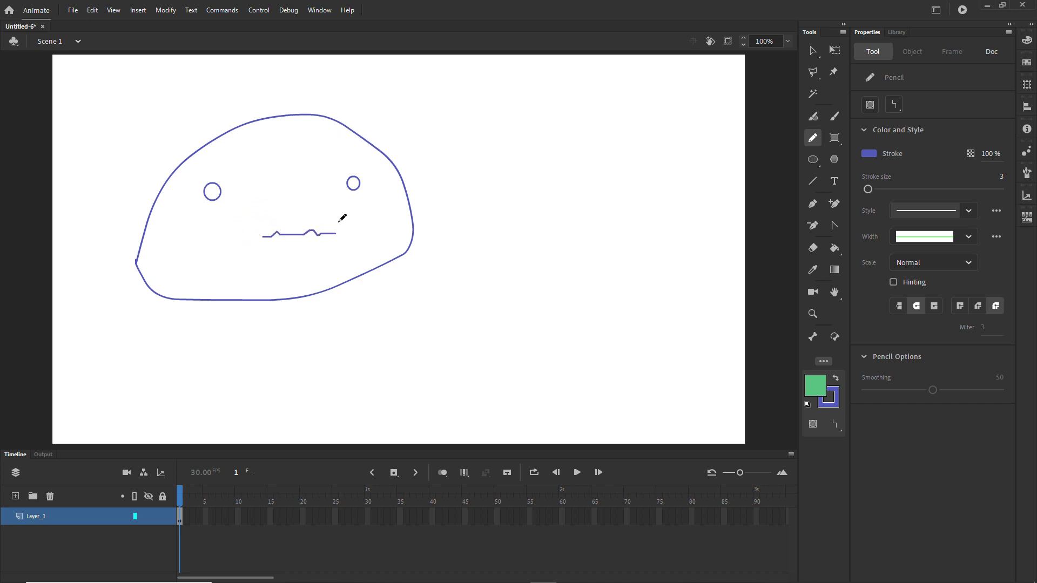
left_click_drag(187, 177, 247, 171)
mouse_move(324, 176)
left_mouse_down()
mouse_move(357, 162)
mouse_move(373, 171)
left_mouse_up()
mouse_move(261, 237)
left_mouse_down()
mouse_move(294, 257)
mouse_move(337, 236)
left_mouse_up()
left_click_drag(273, 251, 324, 248)
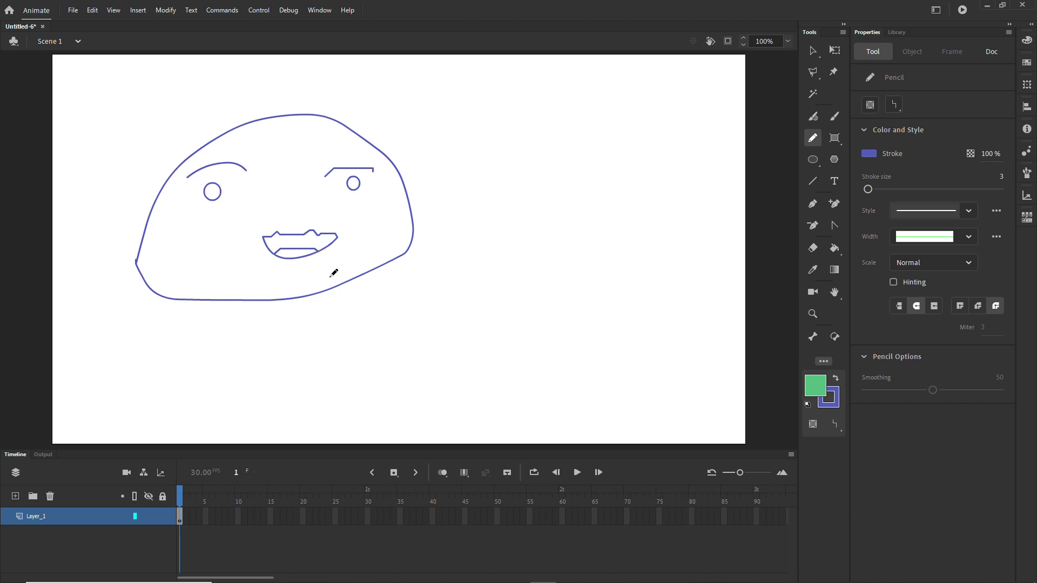
- Draw a wide green rectangle with two green squares below it using the Rectangle tool without a stroke, beside the face
left_click(835, 138)
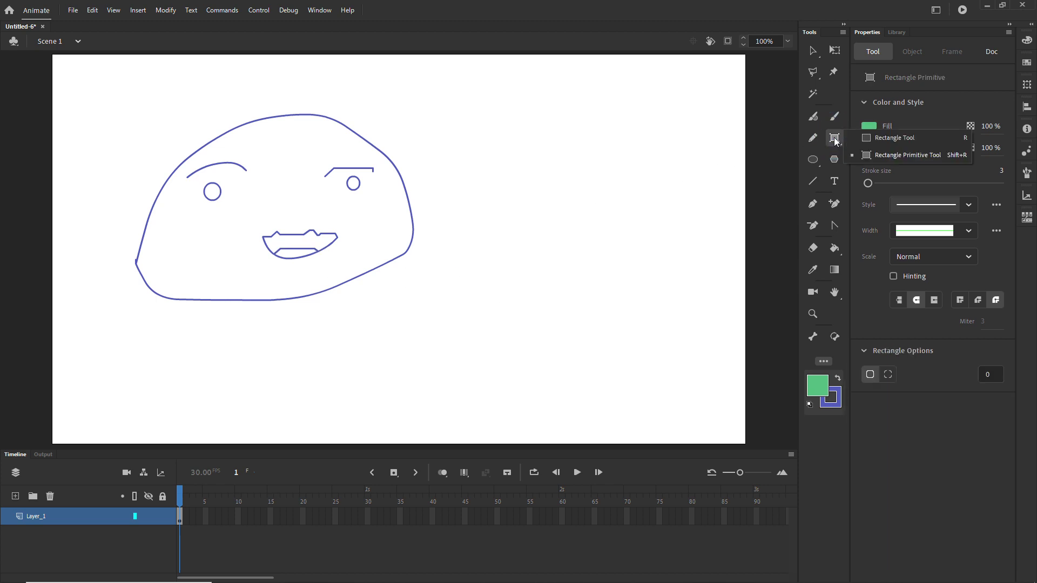
left_click(886, 139)
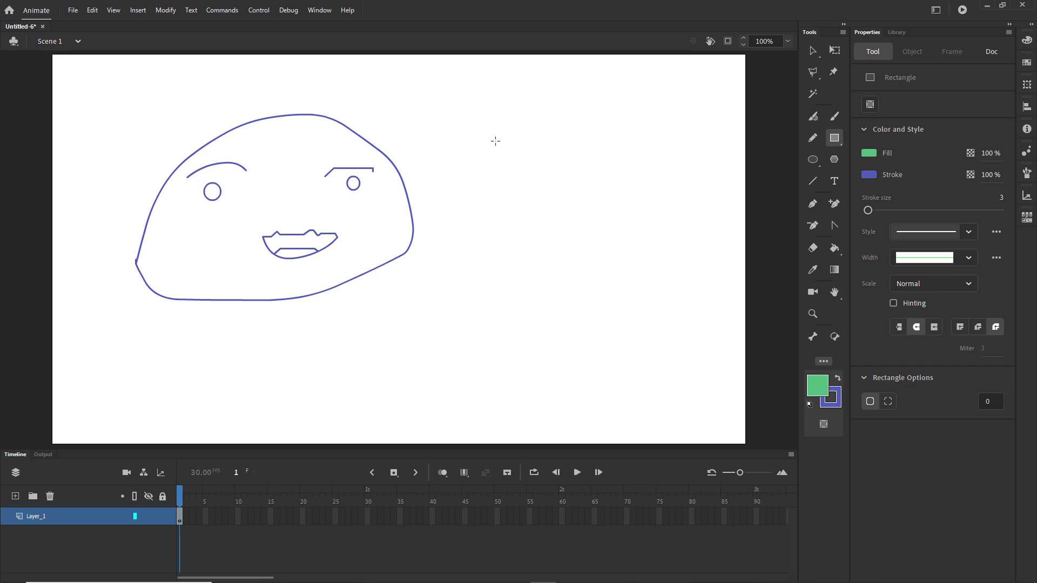
left_click(835, 138)
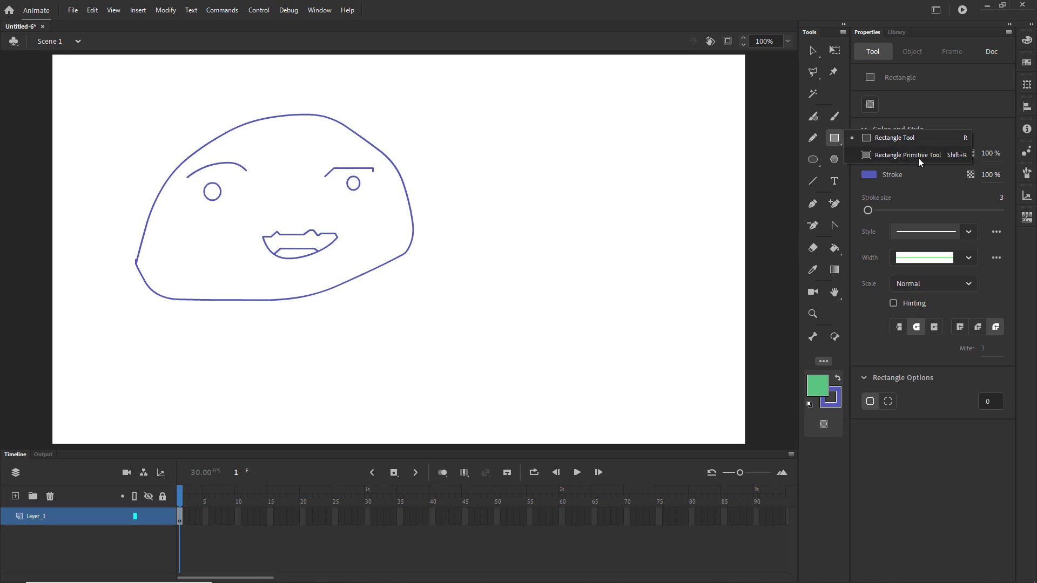
left_click(897, 140)
left_click(835, 139)
left_click(890, 138)
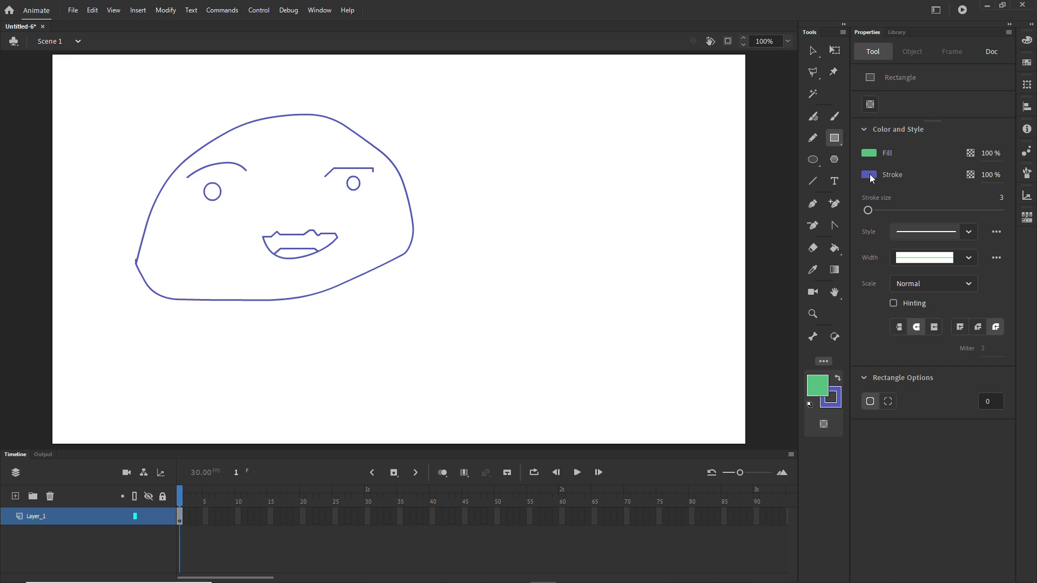
left_click(870, 175)
left_click(854, 186)
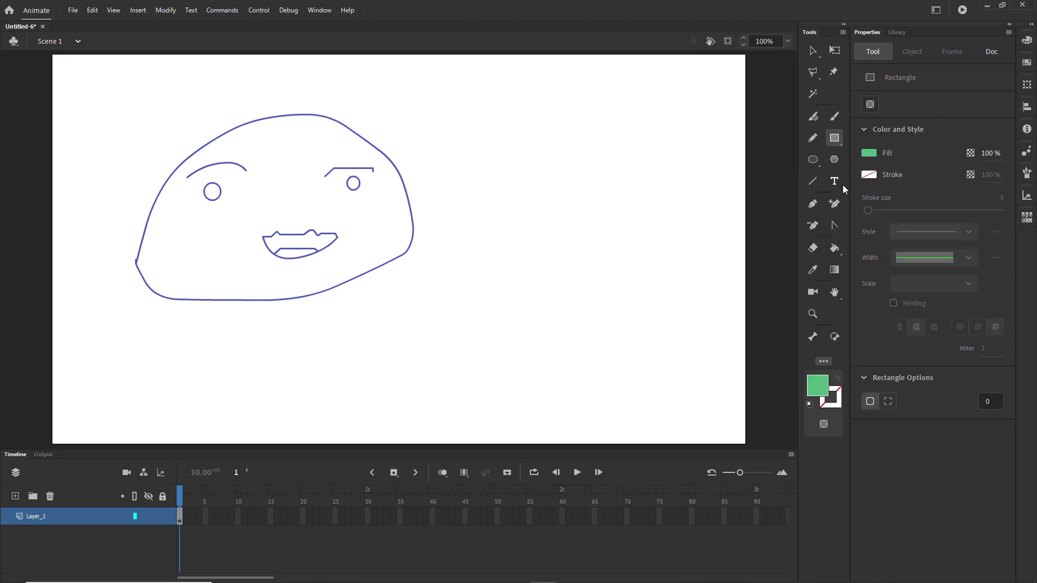
left_click_drag(479, 150, 691, 257)
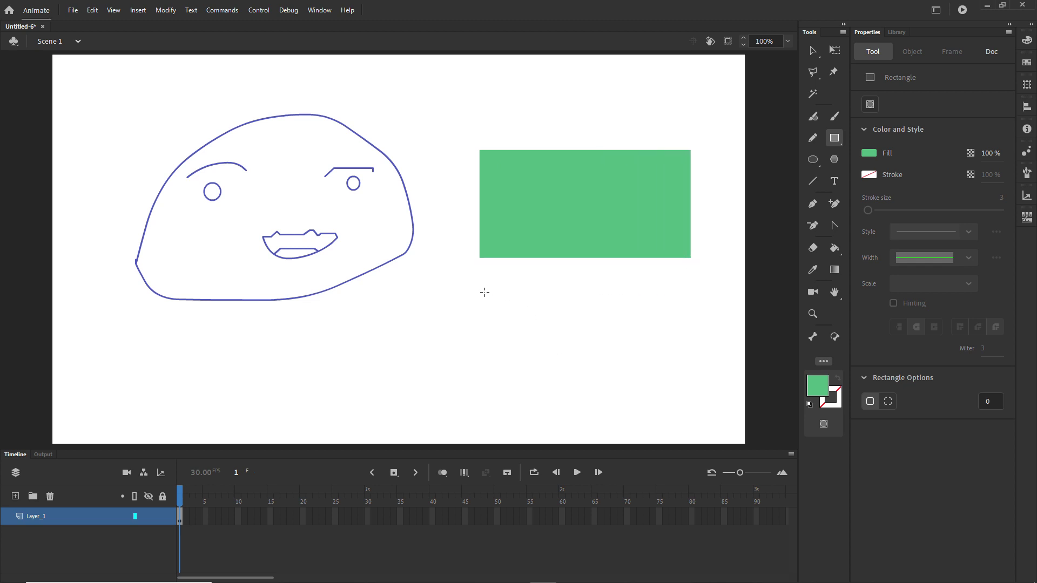
left_click_drag(467, 285, 553, 372)
left_click_drag(637, 315, 670, 349)
- Draw a wide oval and a tall oval over the face and two circles below it with the Oval tool in green
left_click_drag(813, 160, 860, 161)
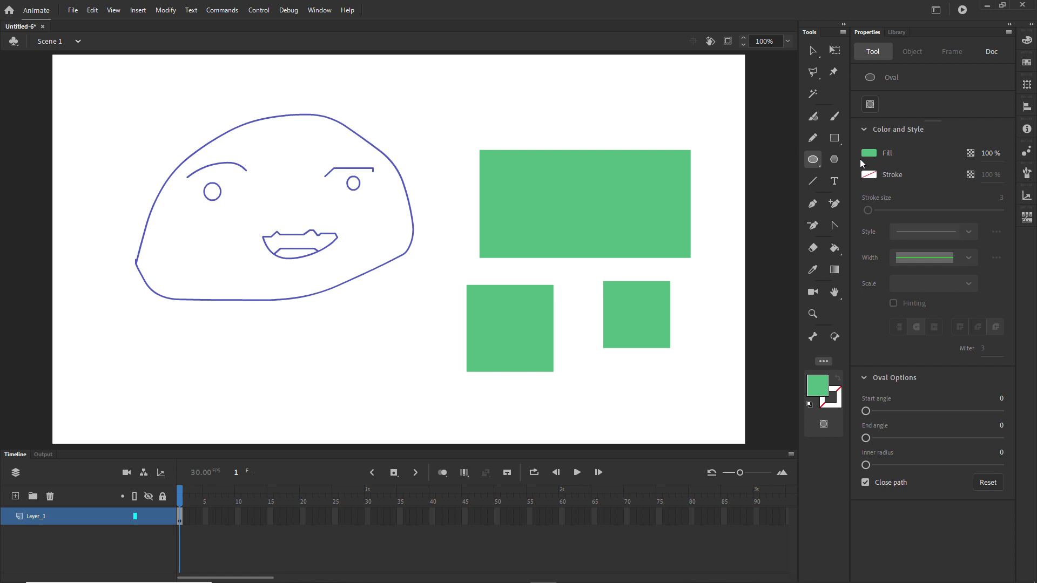
left_click_drag(98, 111, 271, 189)
left_click_drag(105, 227, 171, 344)
left_click_drag(271, 308, 361, 395)
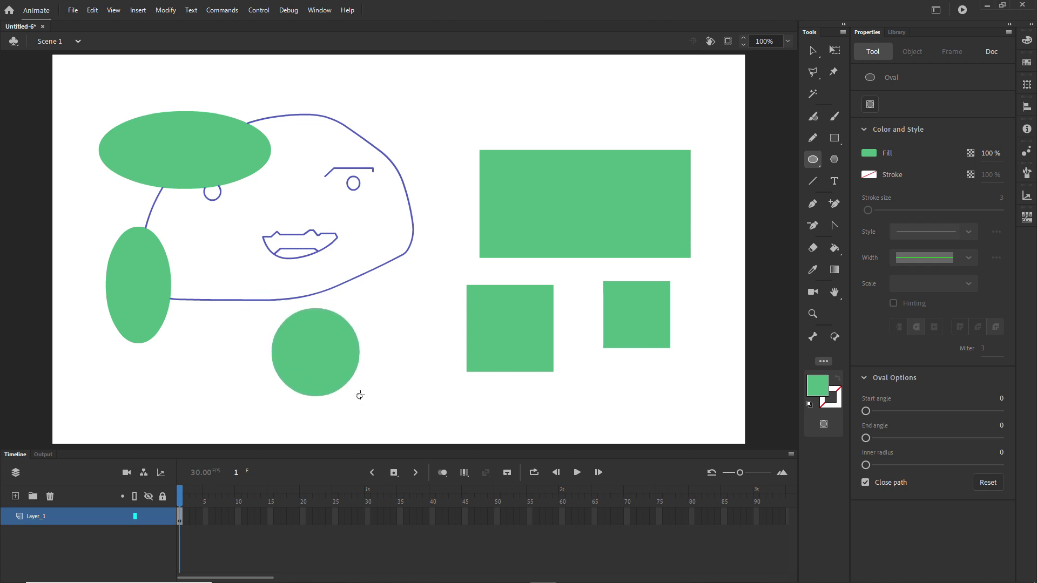
left_click_drag(163, 378, 198, 412)
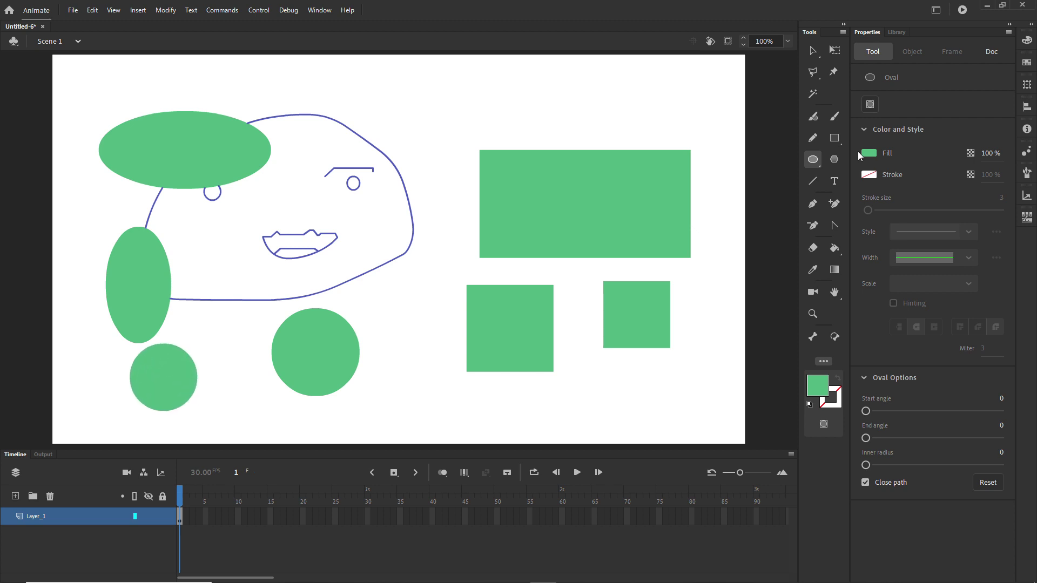
- Draw a green five-sided polygon above the face and a five-pointed star at its lower edge with the PolyStar tool
left_click(835, 159)
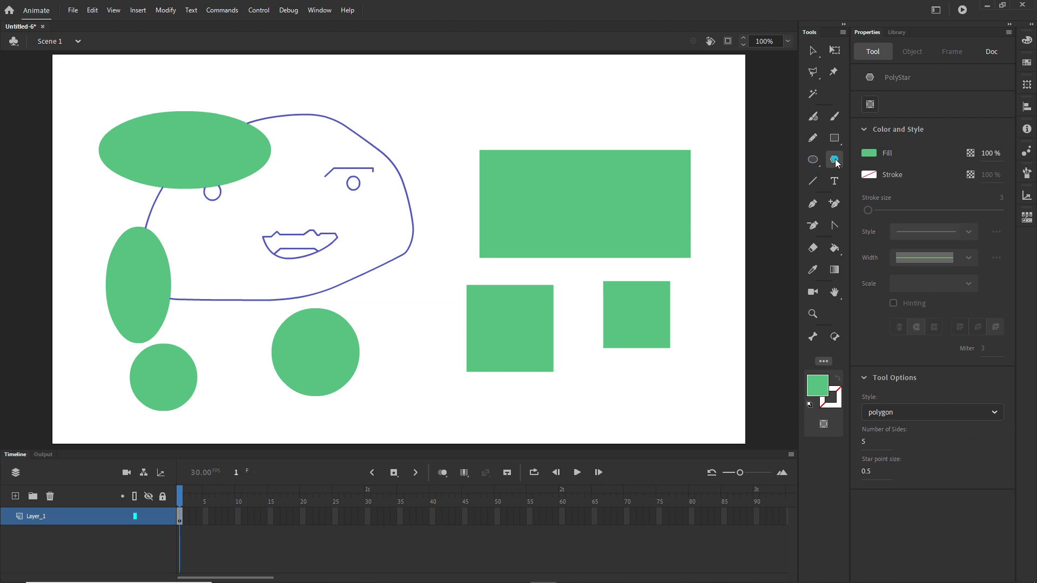
left_click(837, 163)
left_click_drag(422, 96, 447, 134)
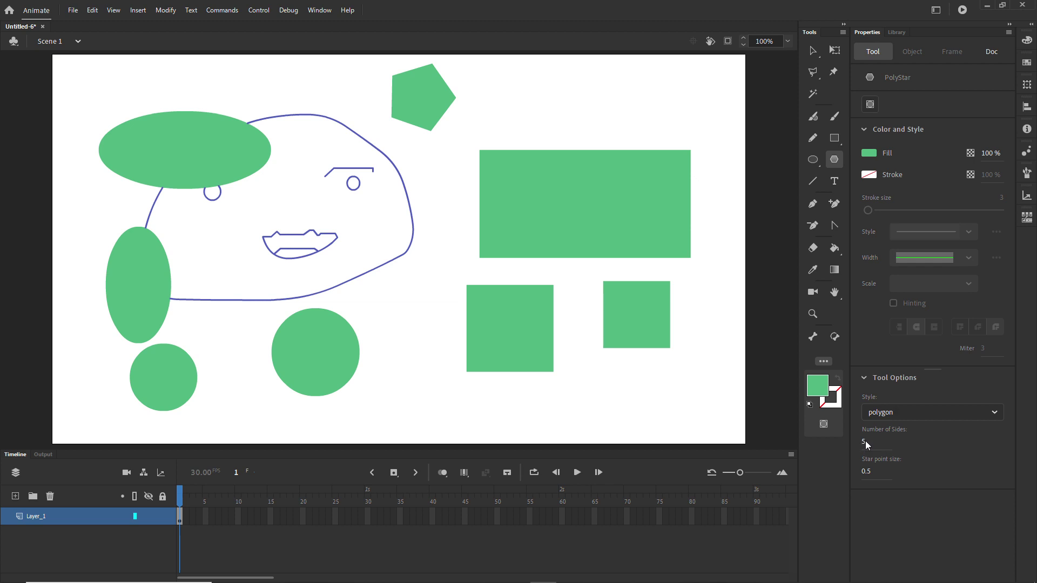
left_click(897, 414)
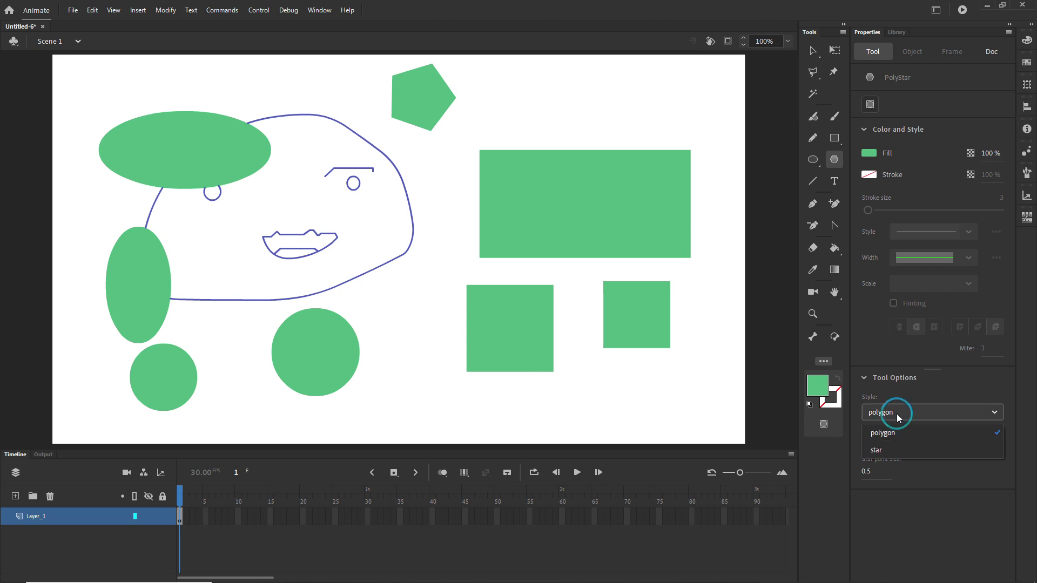
left_click(886, 448)
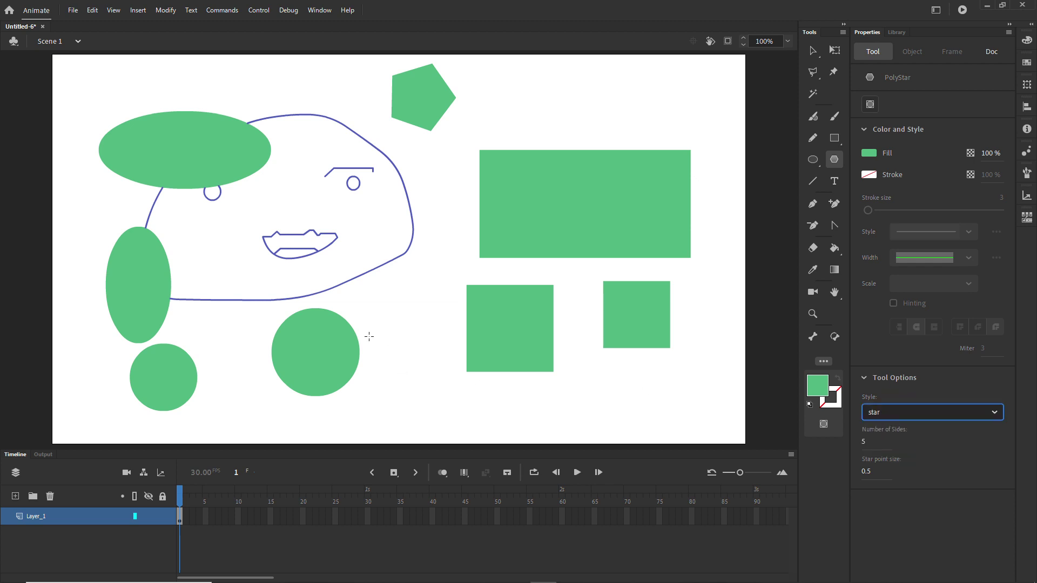
left_click_drag(377, 295, 425, 334)
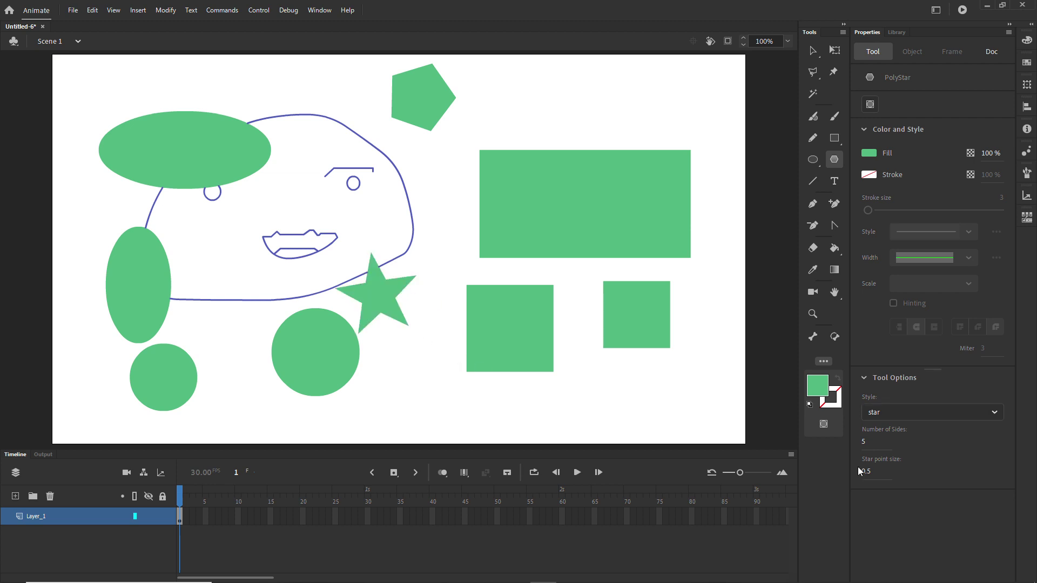
- Draw a thin blue line above the wide rectangle and a thicker line of stroke size 12 above the wide oval
left_click(814, 183)
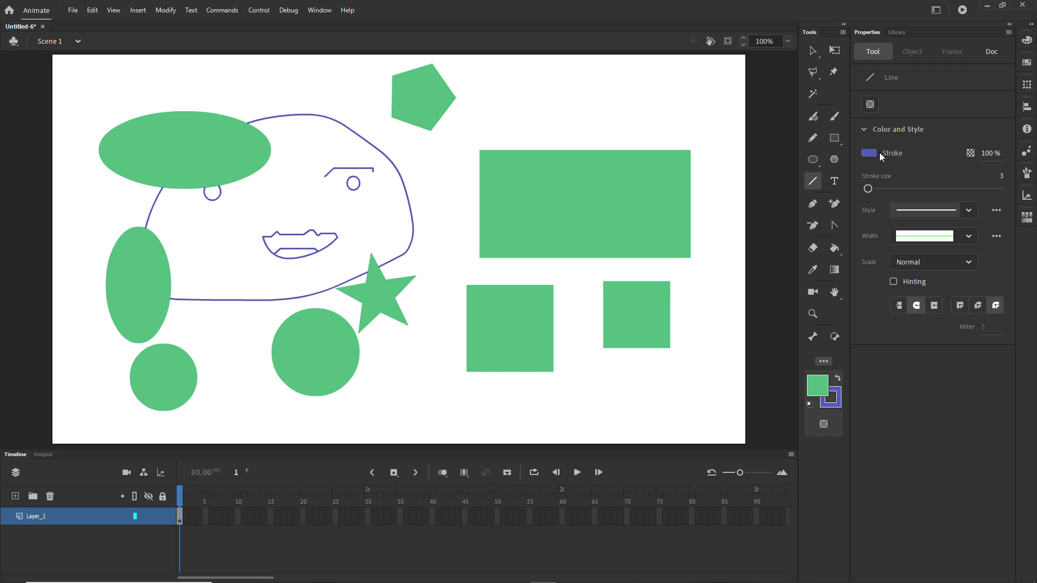
left_click_drag(521, 101, 692, 110)
left_click_drag(868, 188, 876, 189)
left_click_drag(93, 77, 233, 85)
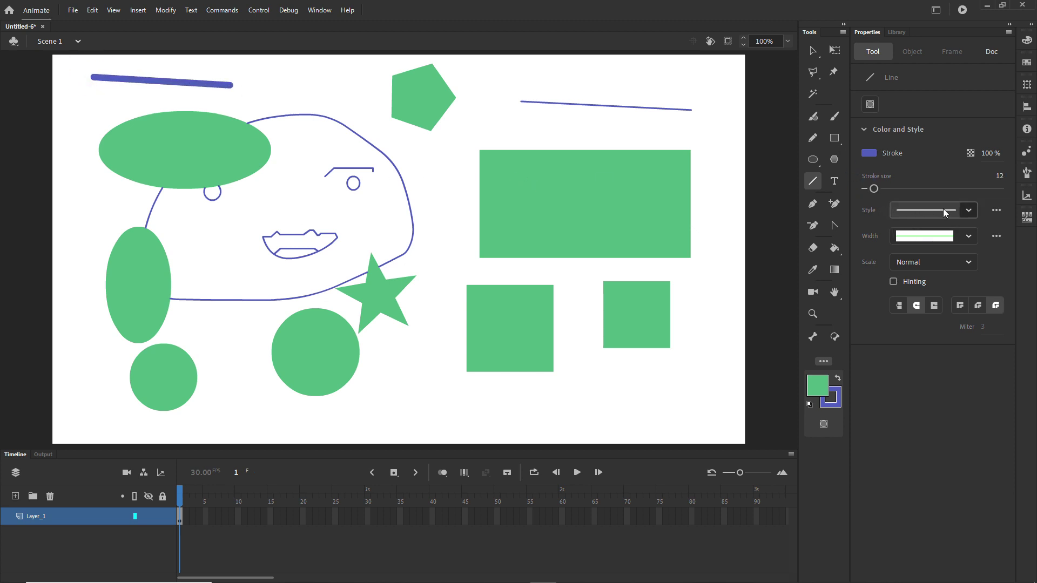
- Choose a width profile with two bulges for the Line tool and draw a horizontal line near the stage's lower edge
left_click(947, 211)
left_click(942, 380)
left_click(933, 236)
left_click(925, 274)
mouse_move(402, 398)
left_mouse_down()
mouse_move(562, 417)
mouse_move(574, 398)
left_mouse_up()
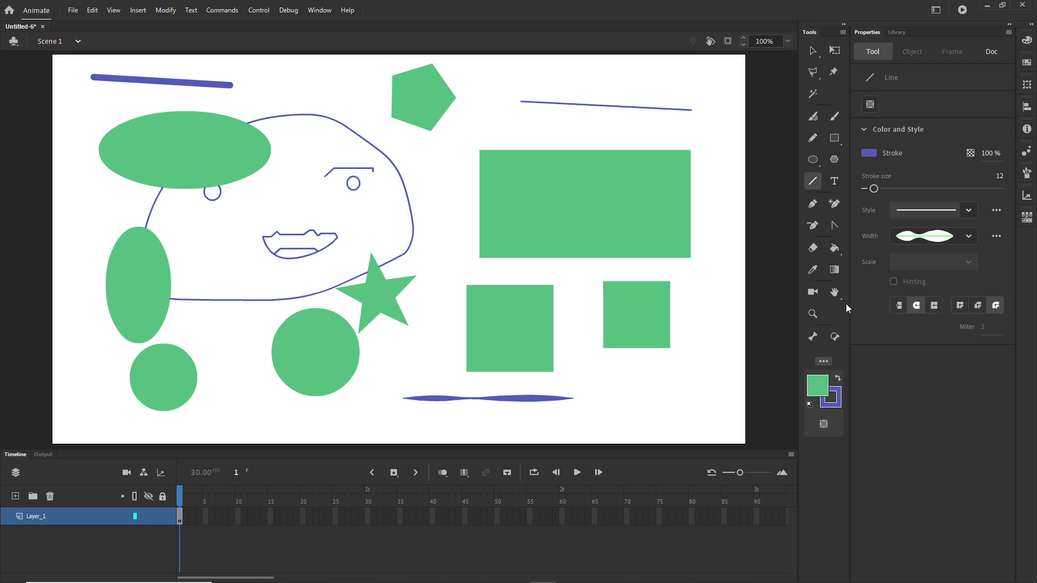
- Clear the stage and add a static text box reading "abdc3143" near the top of the stage
left_click(835, 180)
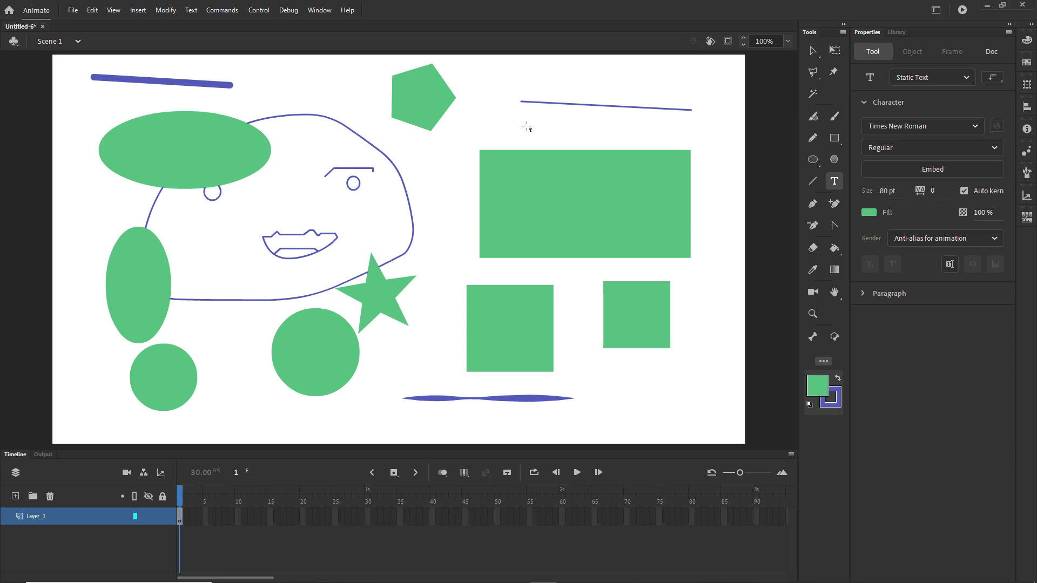
key("ctrl+a")
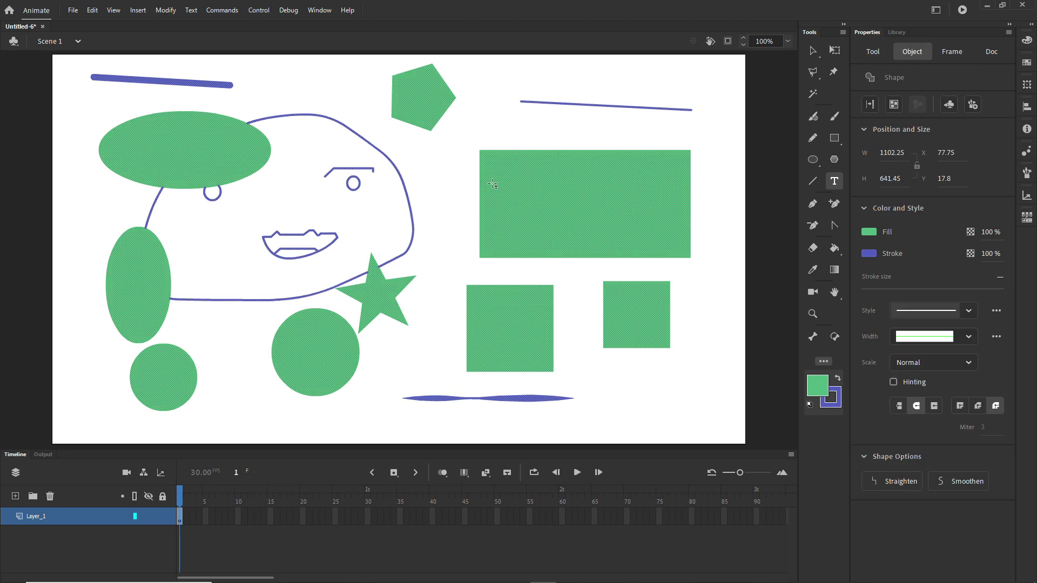
key("Delete")
left_click_drag(238, 128, 478, 226)
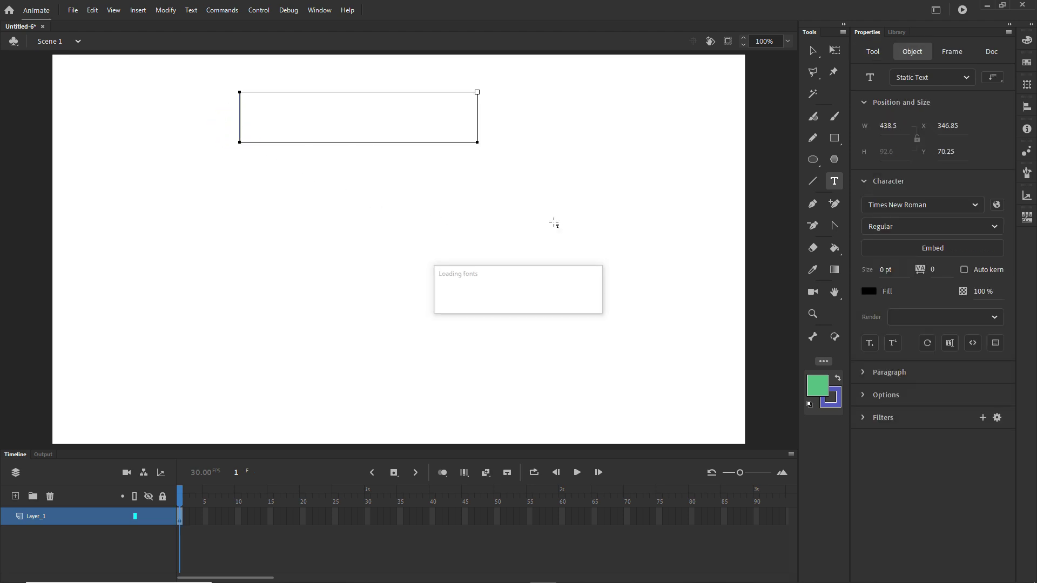
type("abd")
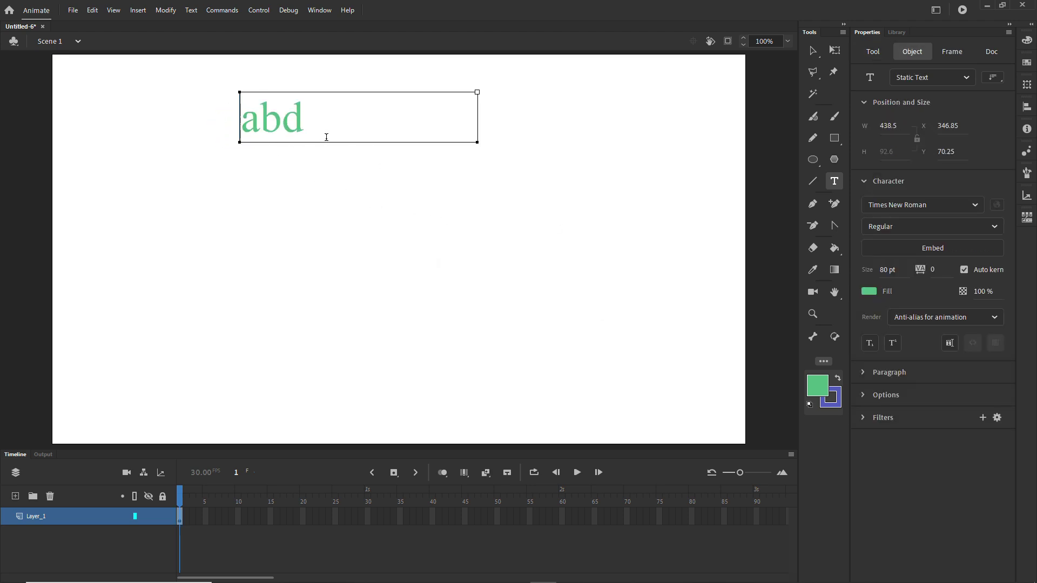
type("c3143")
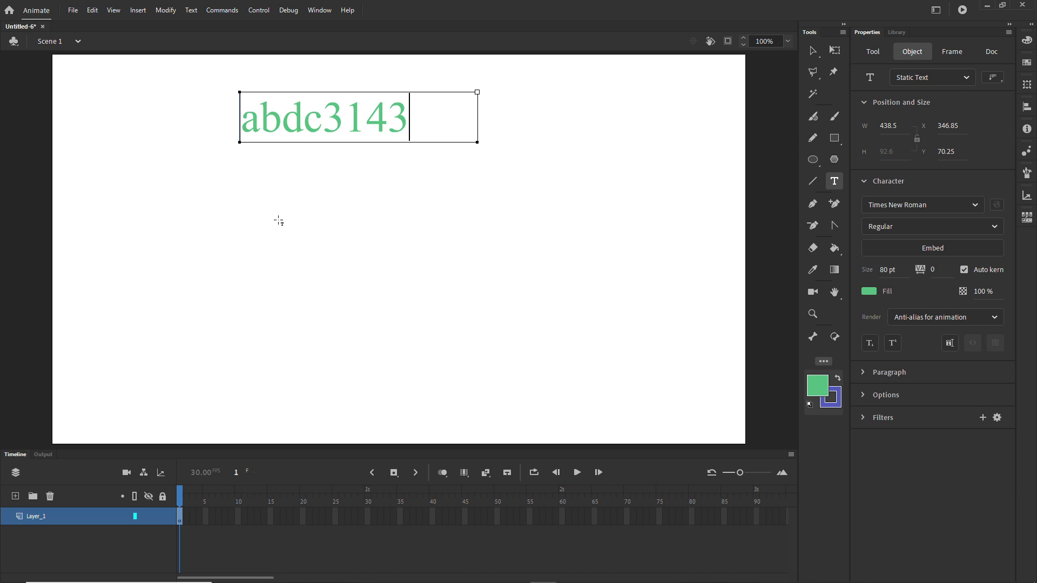
key("Escape")
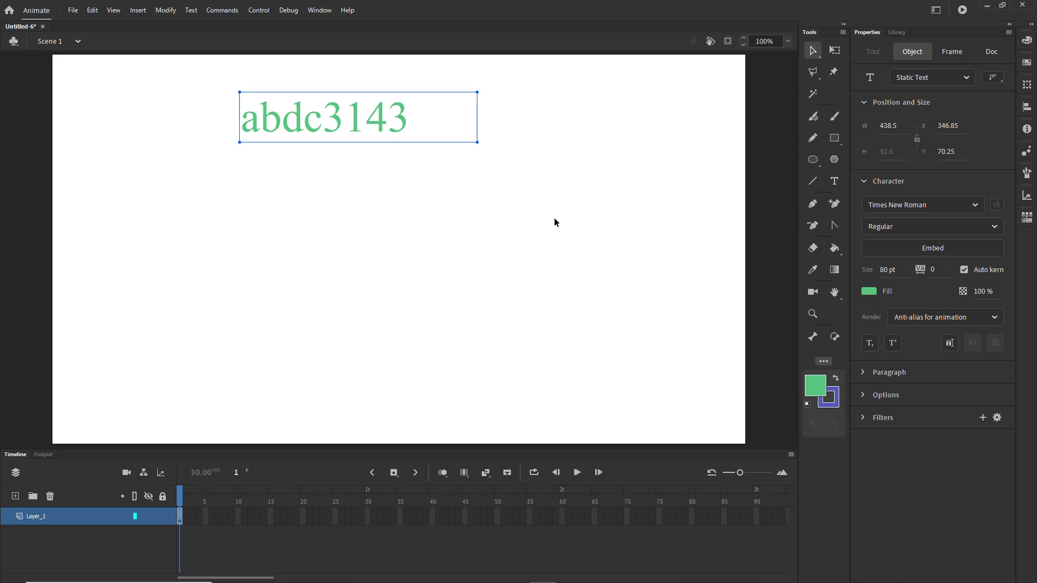
left_click(555, 222)
- Add a magenta static text box reading "134343" below the "abdc3143" text
left_click(834, 181)
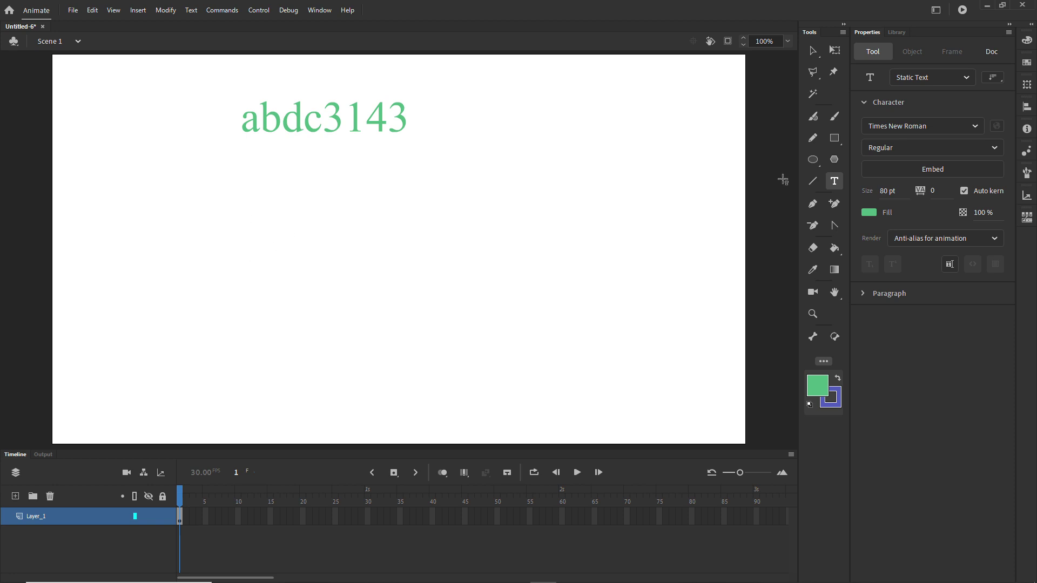
left_click(870, 214)
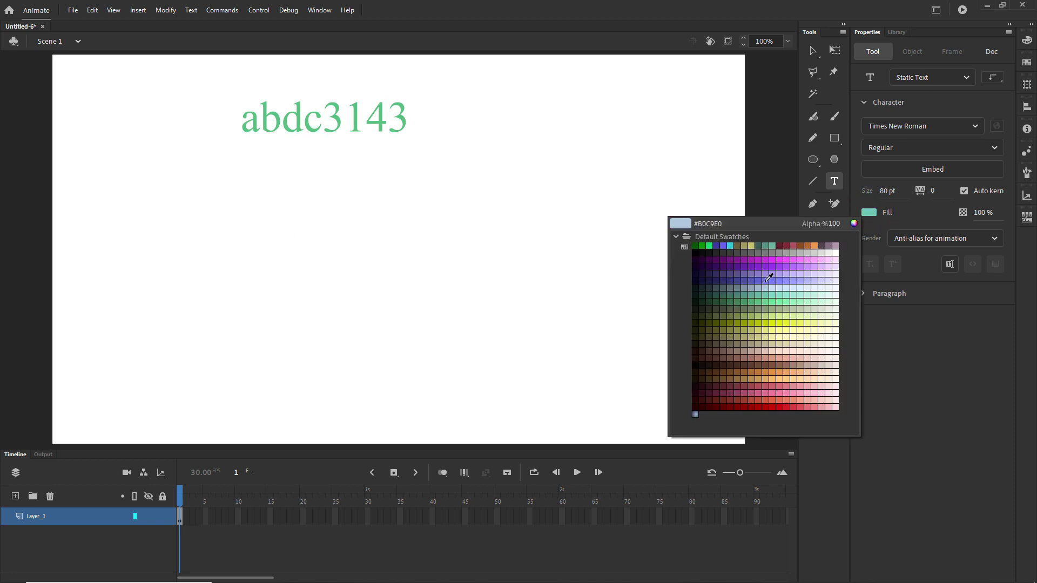
left_click(758, 259)
left_click(240, 266)
type("134343")
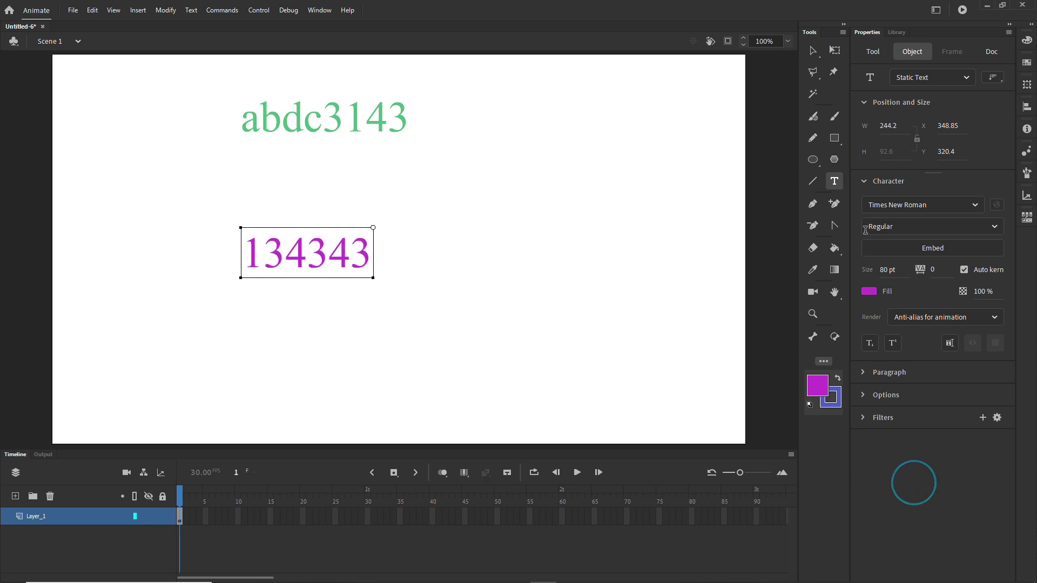
- Draw a rectangle with a dark red fill and blue stroke of size 12 beside the two text boxes
left_click(837, 139)
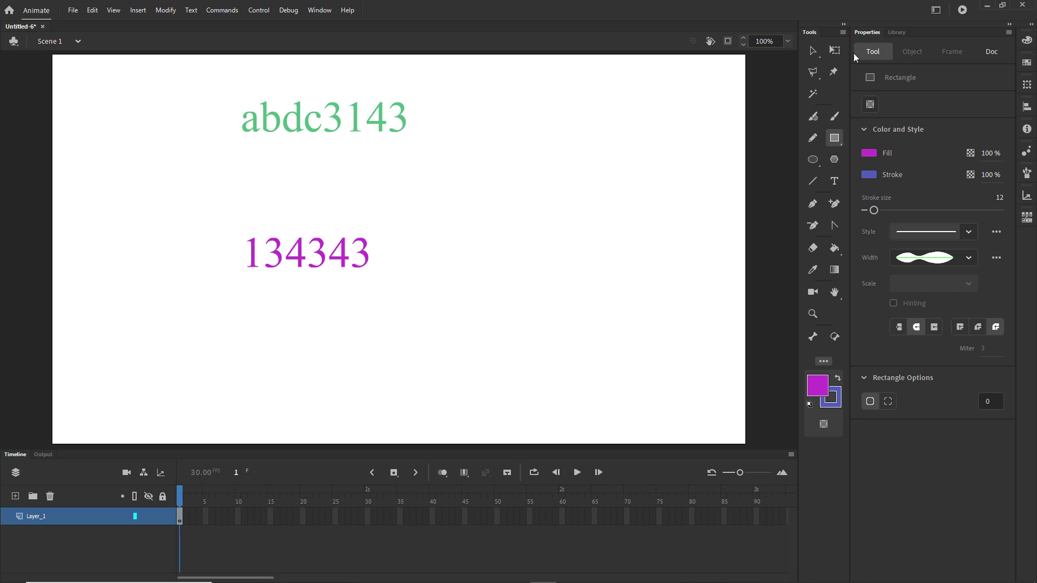
left_click(817, 386)
left_click(764, 346)
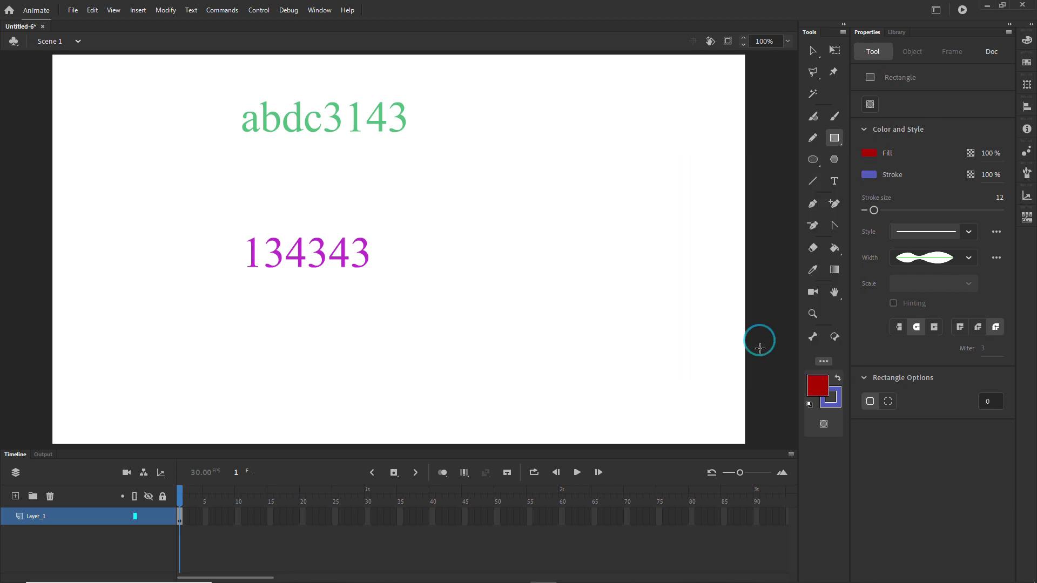
left_click_drag(461, 174, 577, 248)
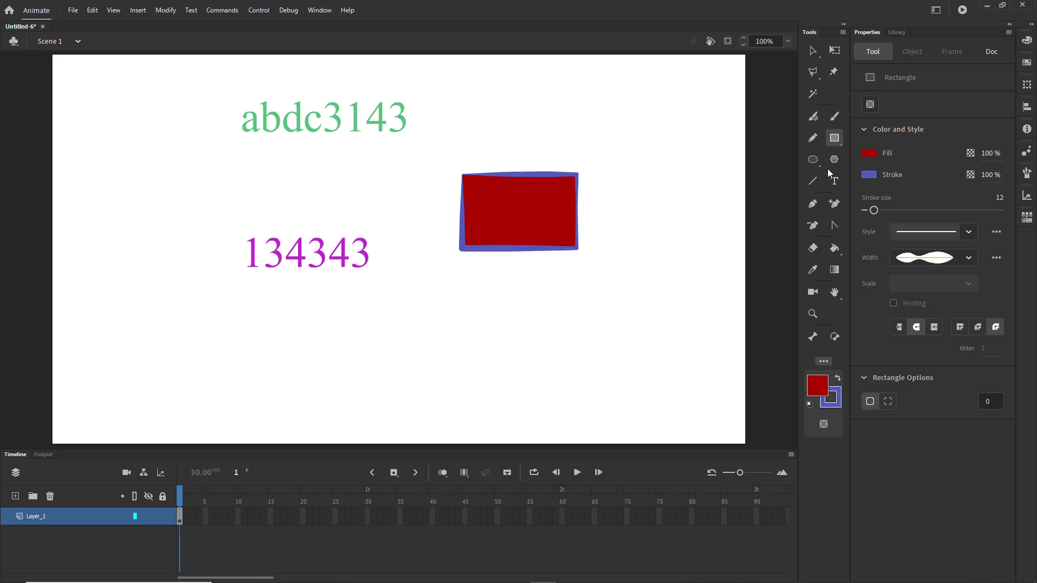
- Examine the Text tool's font style and paragraph options
left_click(834, 181)
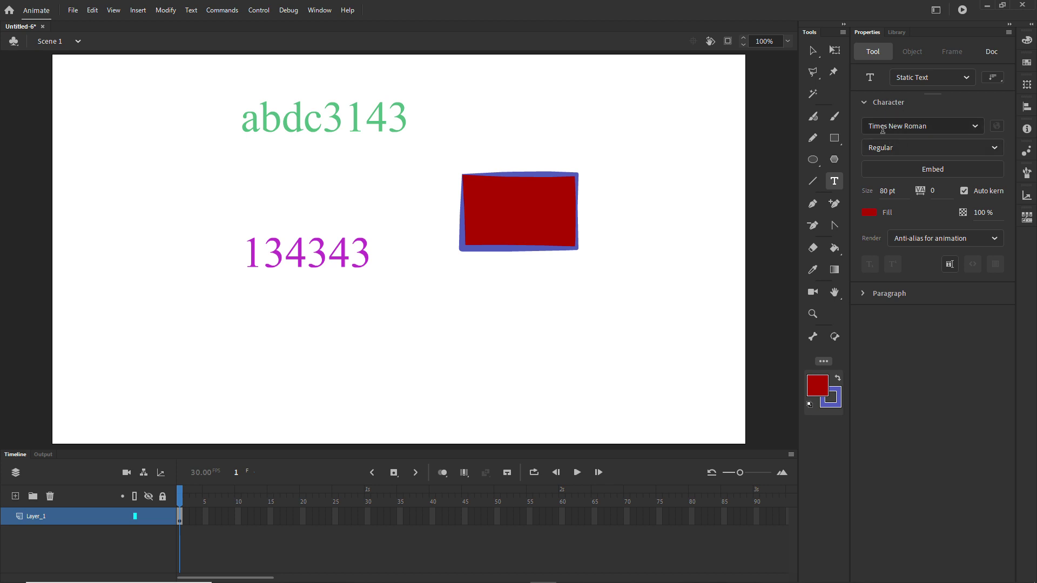
left_click(915, 147)
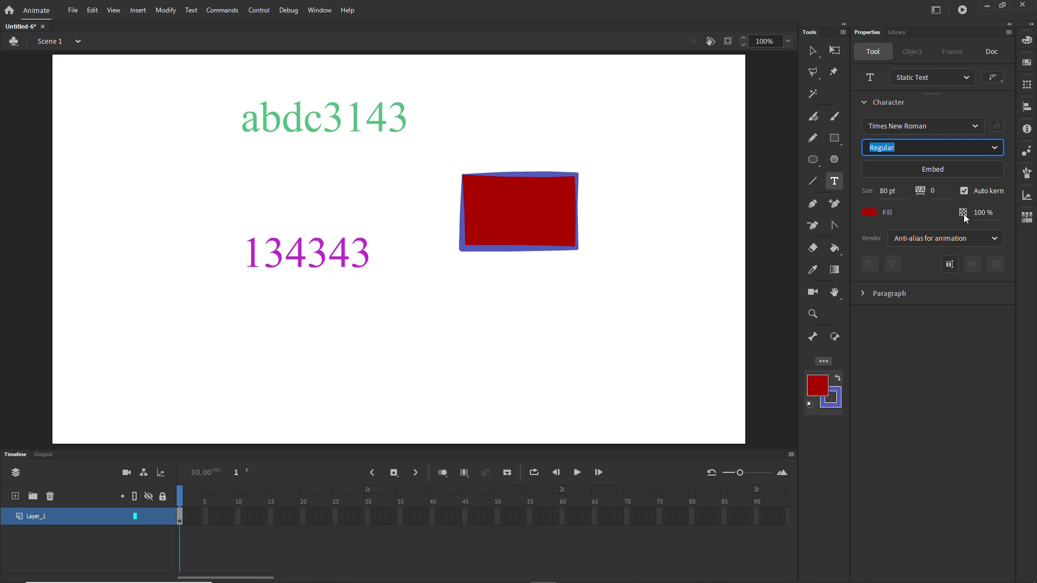
left_click(863, 293)
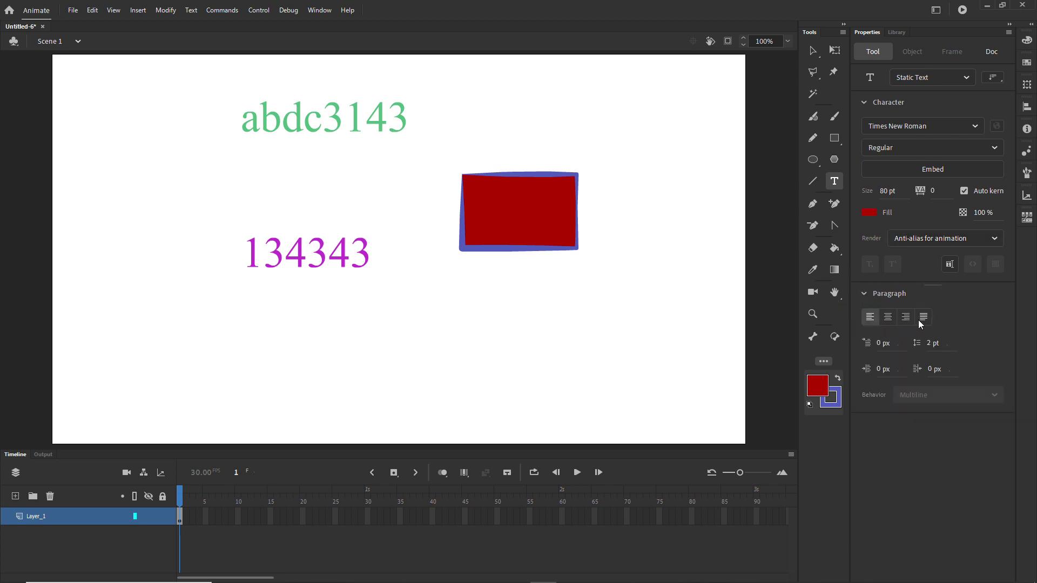